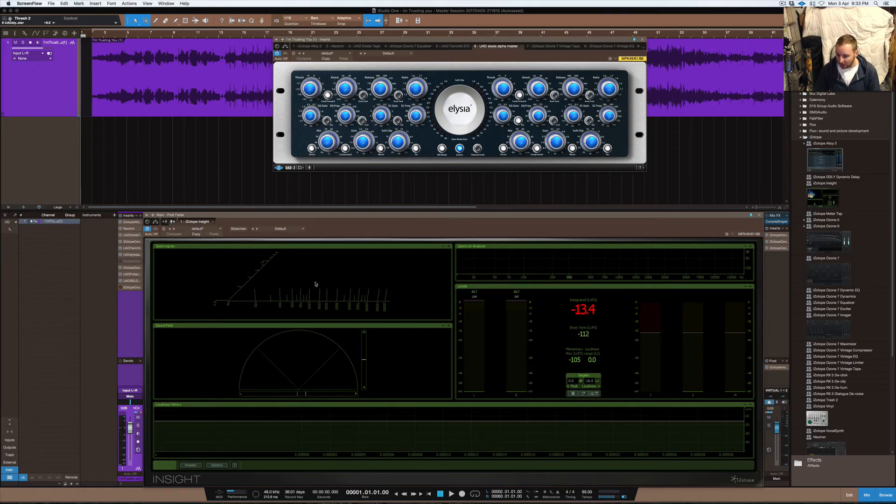
- Minimize Insight's Spectrum Analyzer and bring up the track's Alloy 2 insert in place of the elysia alpha master window
click(746, 248)
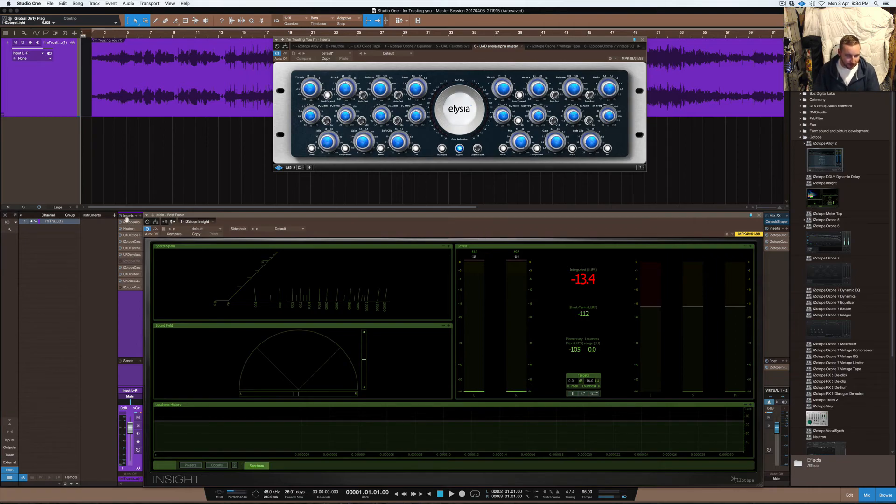
click(129, 222)
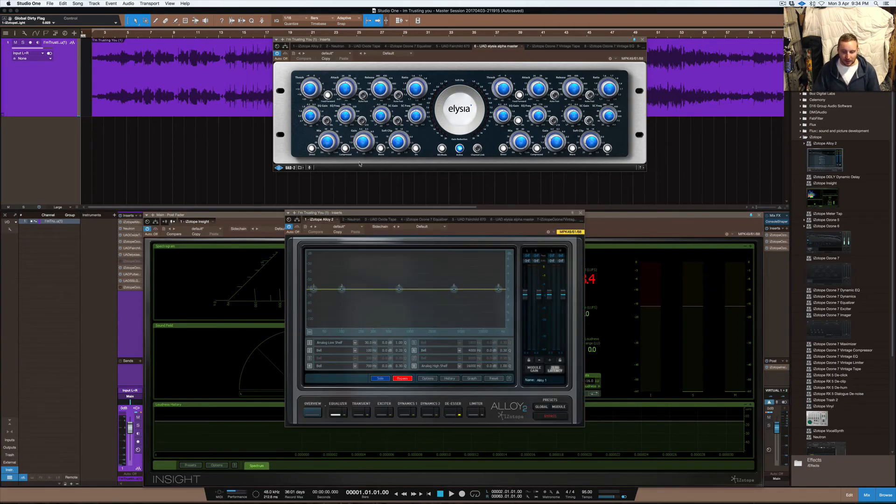
drag(463, 215, 495, 168)
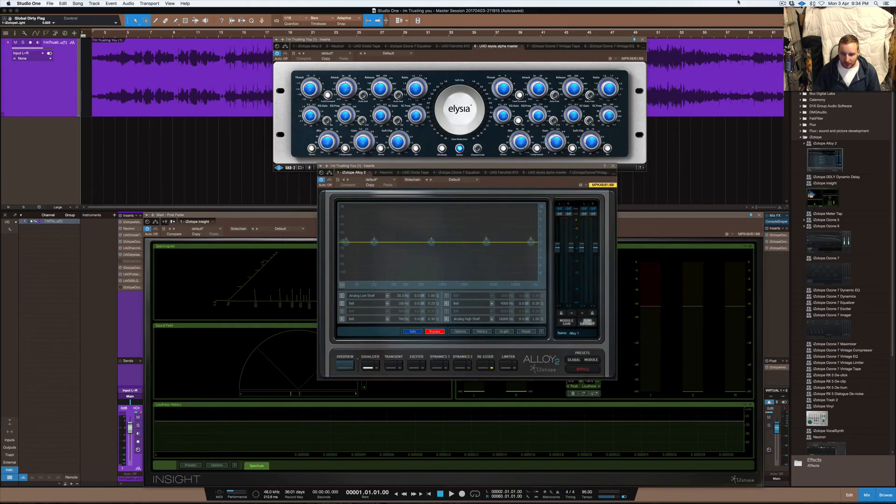
click(642, 39)
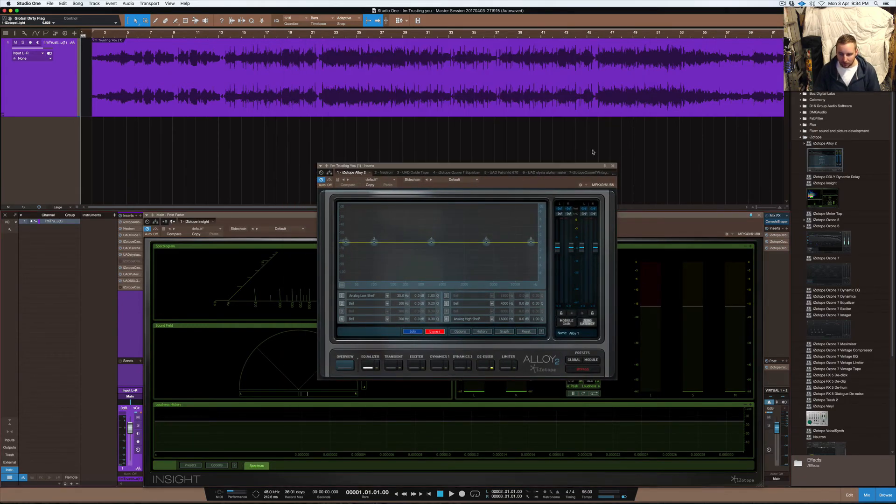
- Inspect the De-Esser module in Alloy 2 and close the plug-in window
drag(576, 166, 547, 66)
click(456, 266)
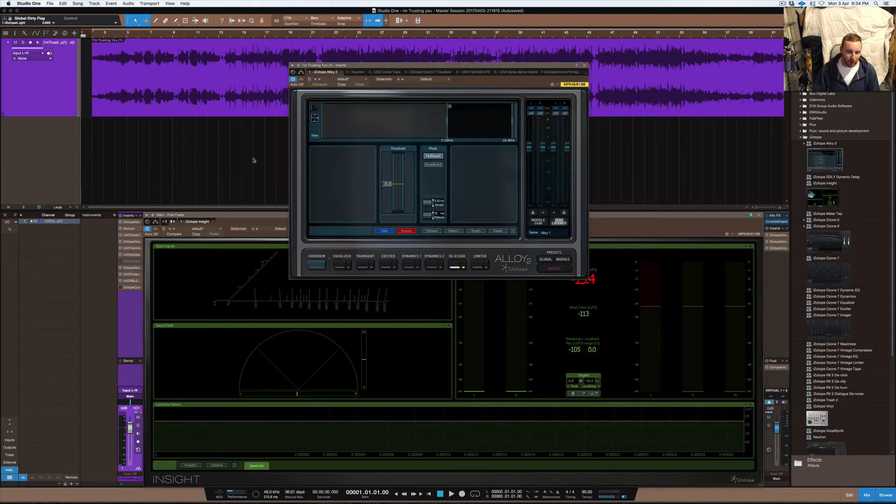
drag(446, 67, 455, 55)
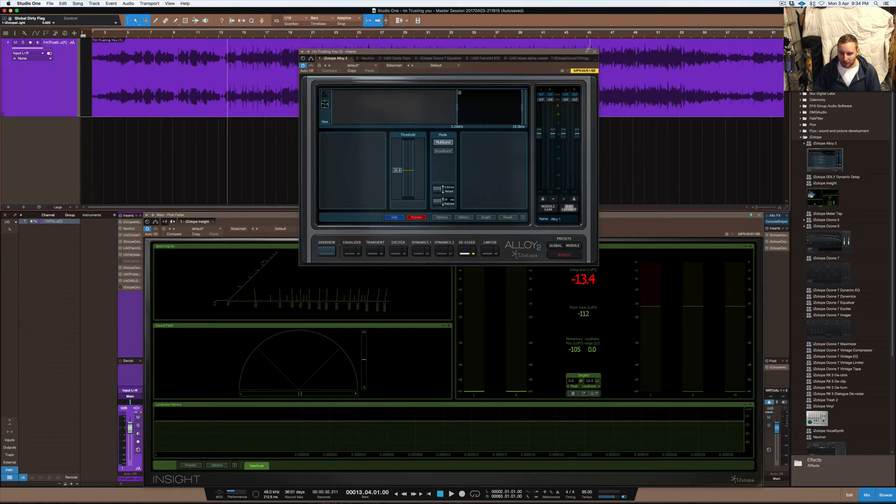
click(594, 52)
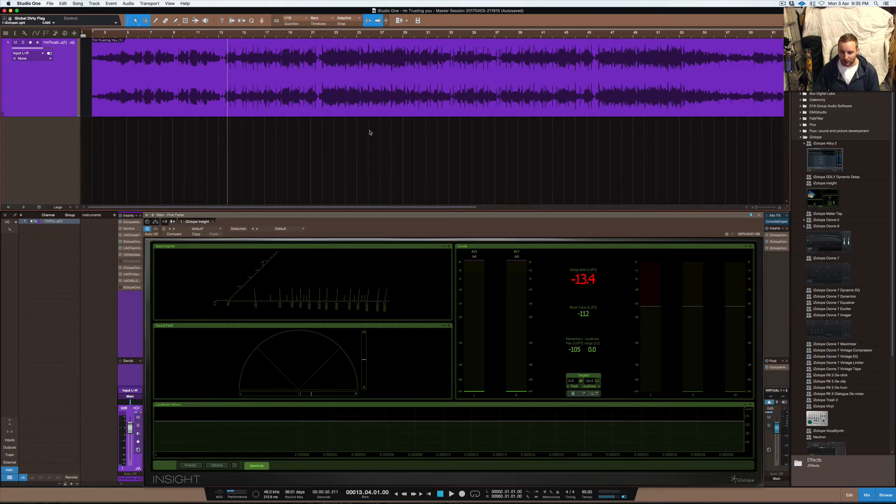
- Play the track from bar 13 and again from bar 21, stopping playback each time
key(space)
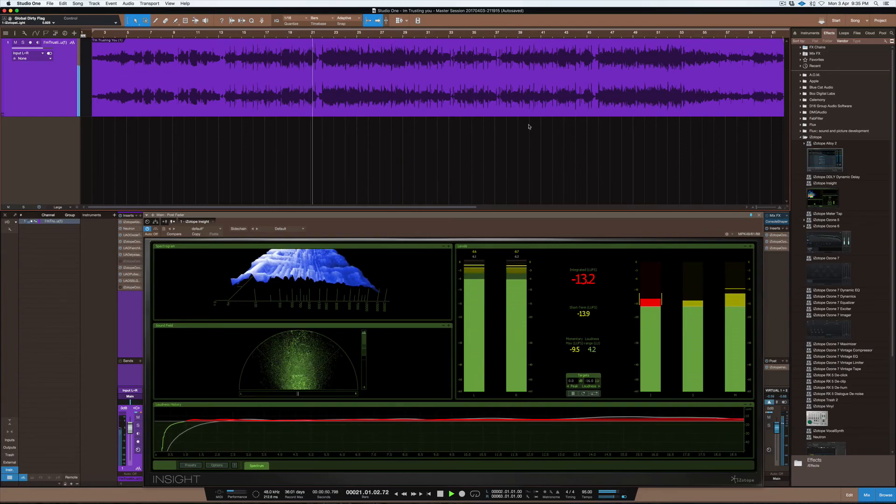
key(space)
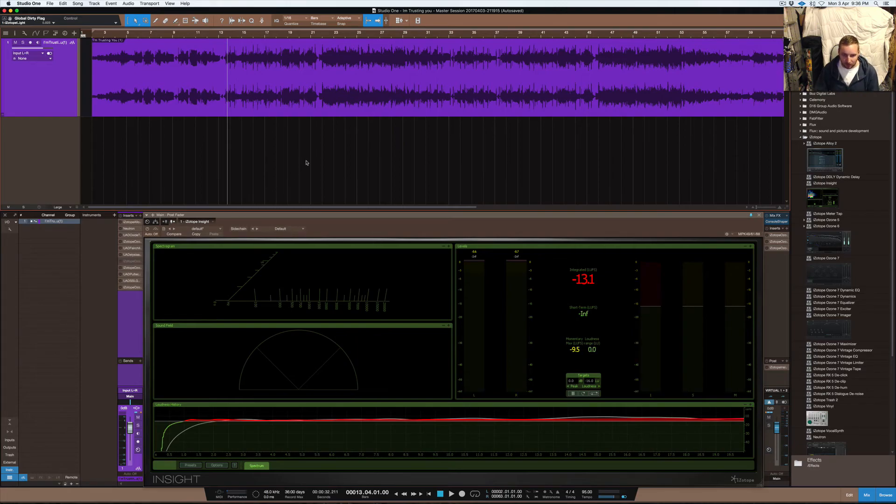
click(311, 34)
click(313, 34)
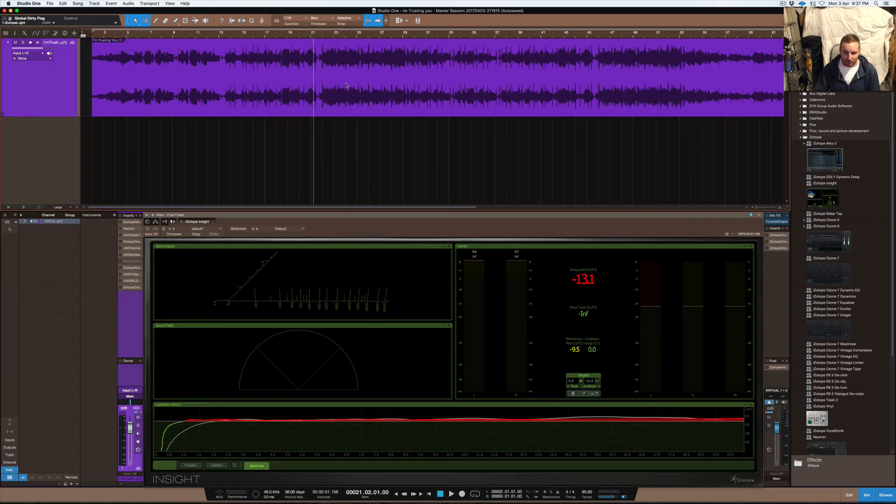
key(space)
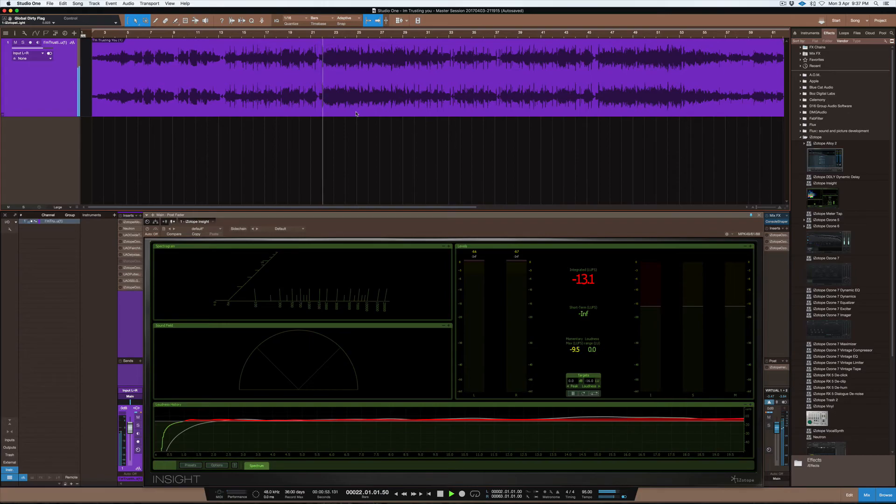
key(space)
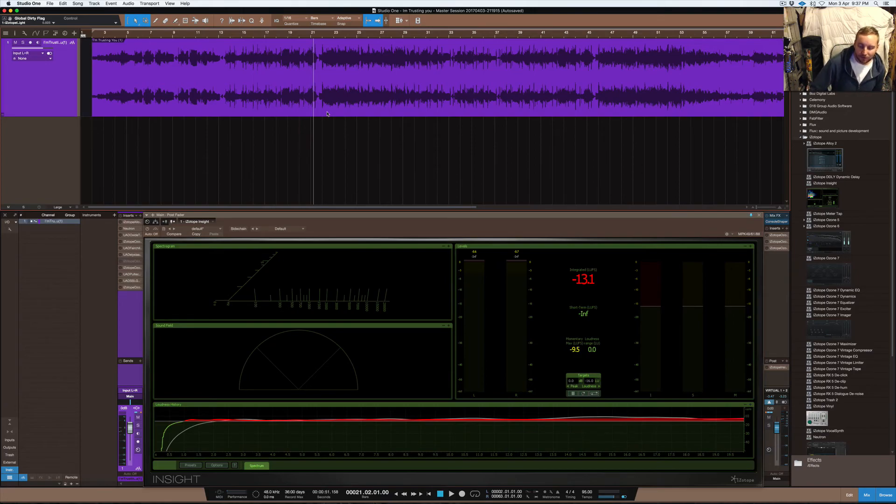
- Play a short passage of the track from bar 18 and stop playback
click(277, 34)
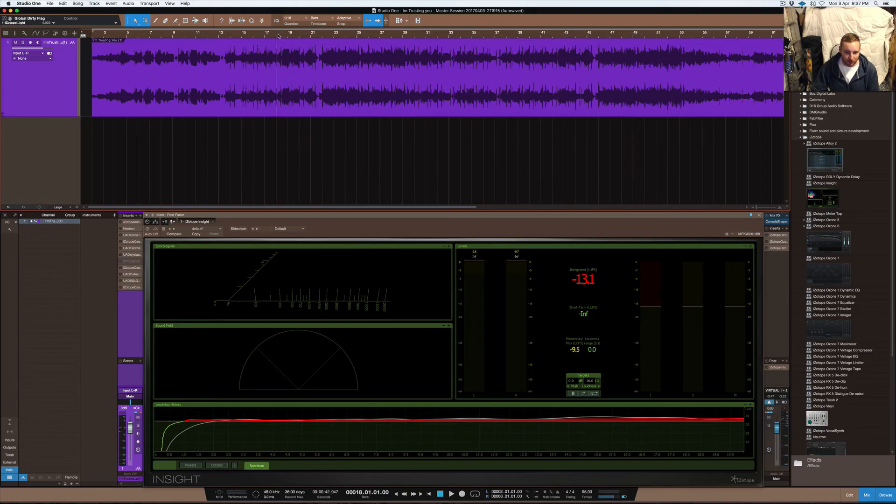
key(space)
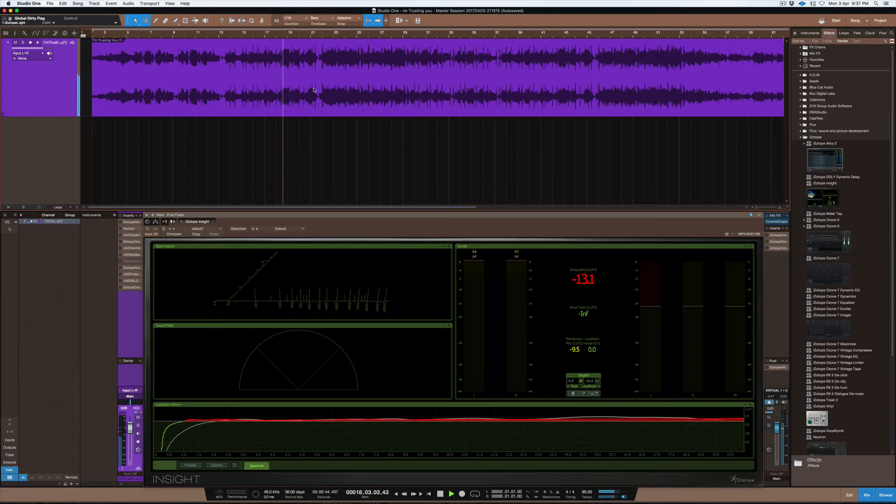
key(space)
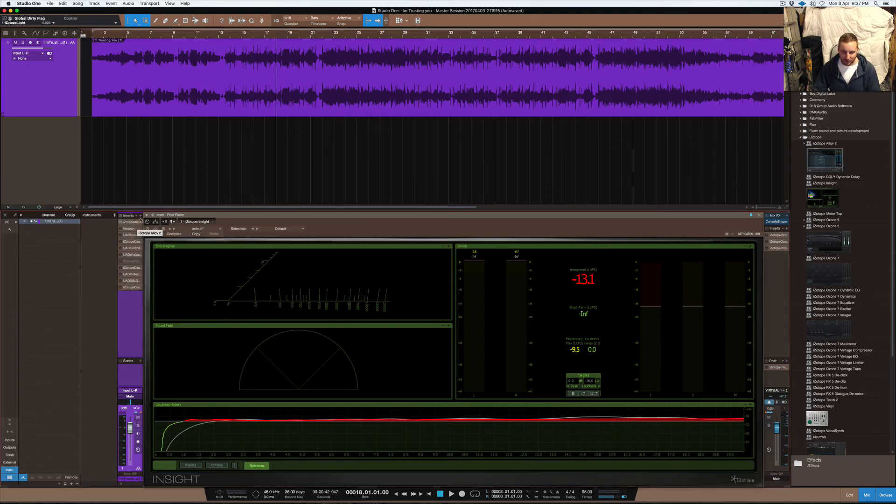
- Open the track's Alloy 2 insert and play the passage from bar 18 to watch the De-Esser respond
click(132, 222)
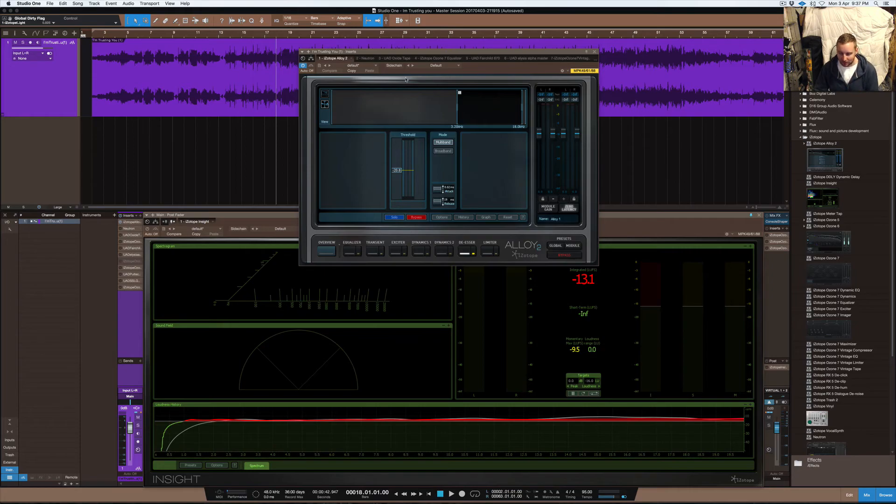
key(space)
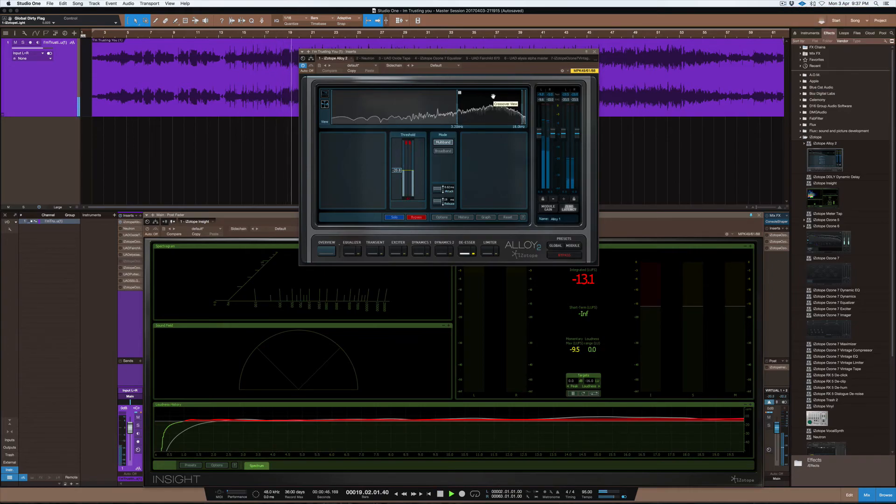
key(space)
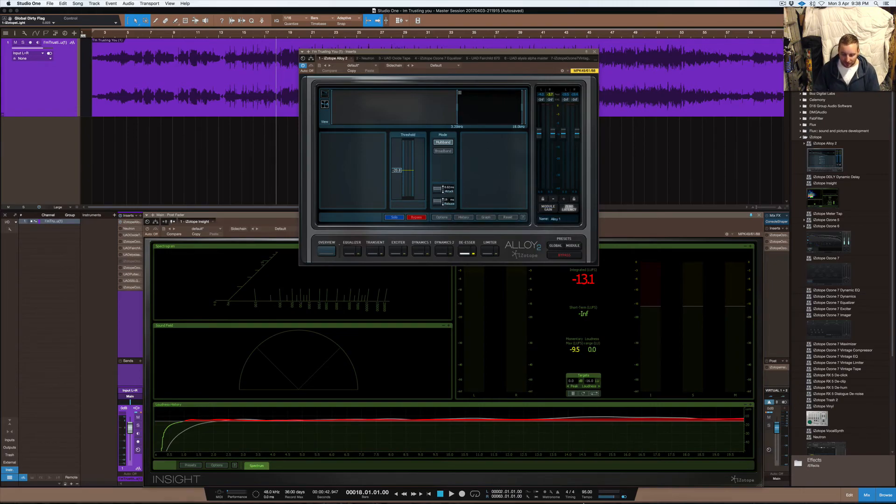
mouse_move(579, 499)
click(689, 493)
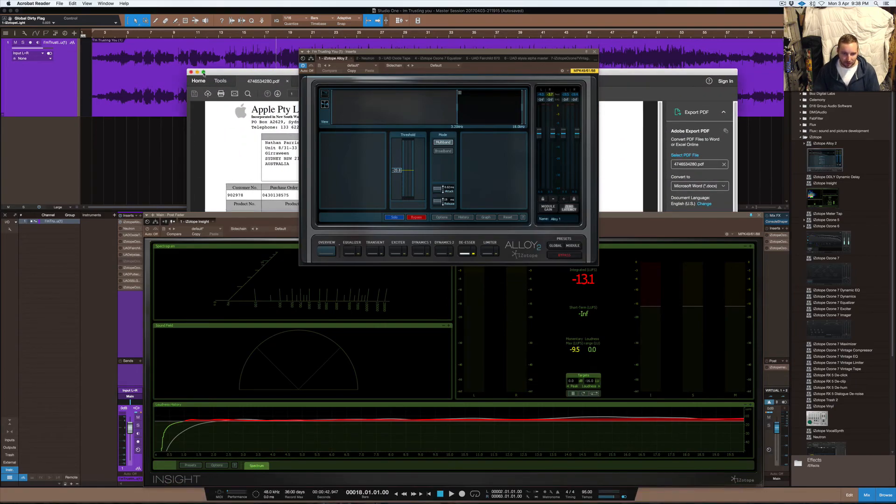
click(196, 72)
- Switch to Firefox, search for "bpm delay calculator" in a new tab and open the NickFever delay calculator
mouse_move(707, 489)
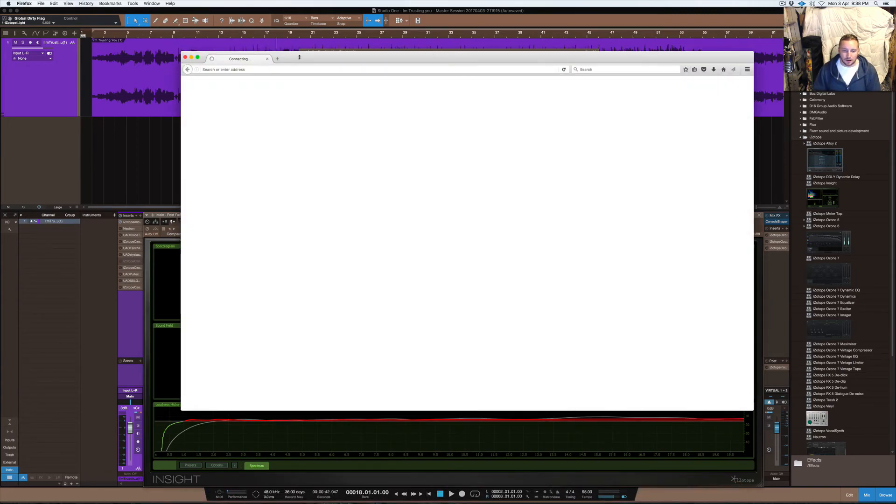
click(281, 59)
click(423, 113)
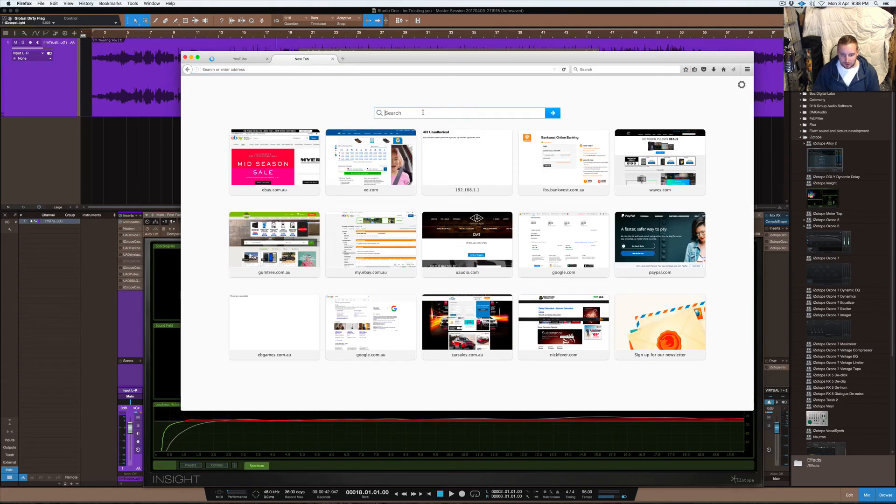
text(bpm d)
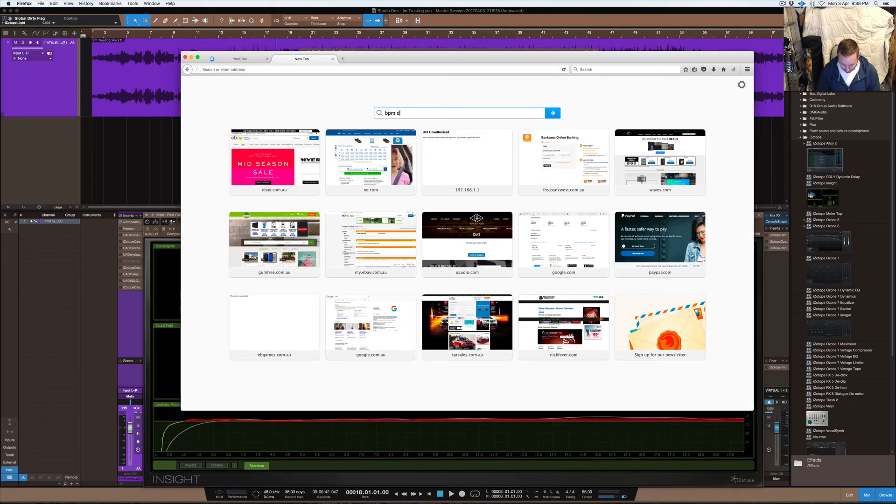
text(elay calculator)
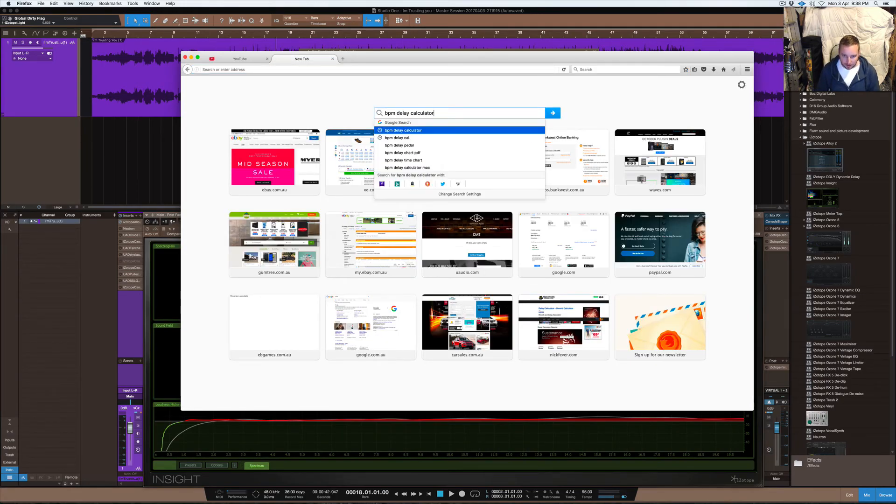
key(Return)
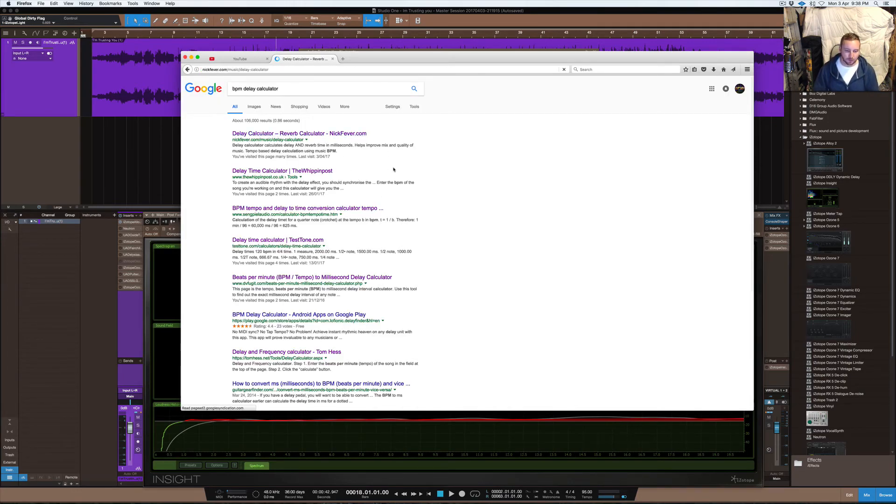
- Calculate the reverb and delay times for 95 BPM and look over the note, triplet and dotted values
scroll(360, 235, down, 5)
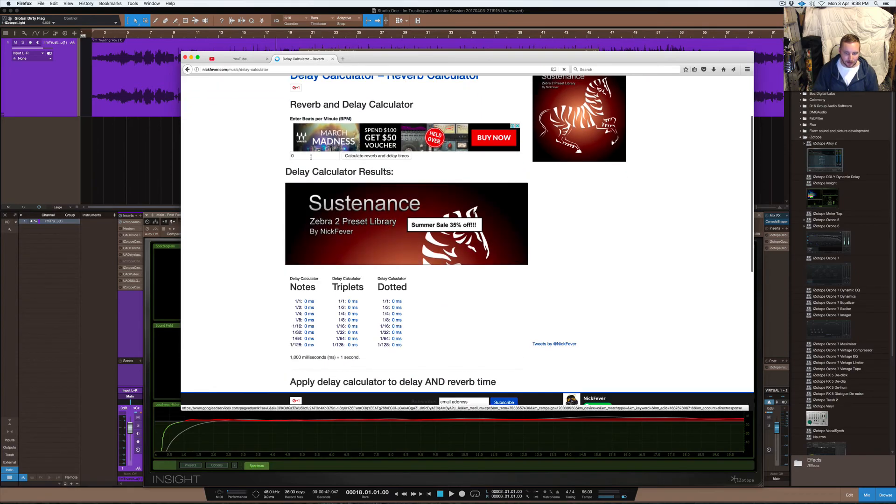
click(311, 153)
text(95)
key(Return)
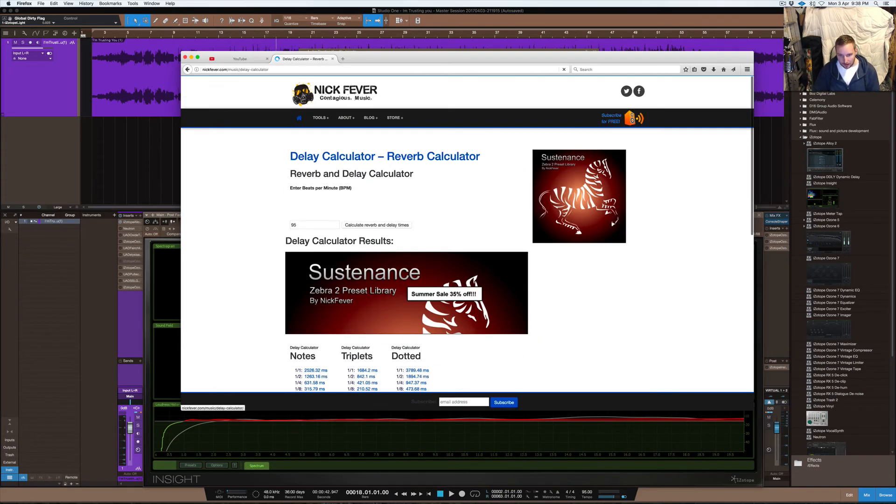
scroll(331, 232, down, 4)
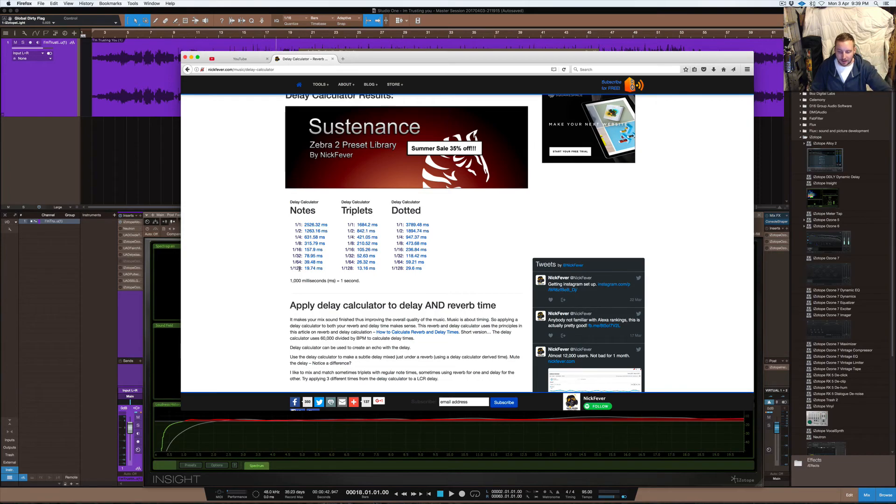
- Minimize the browser to return to Studio One and close the Alloy 2 window
click(192, 57)
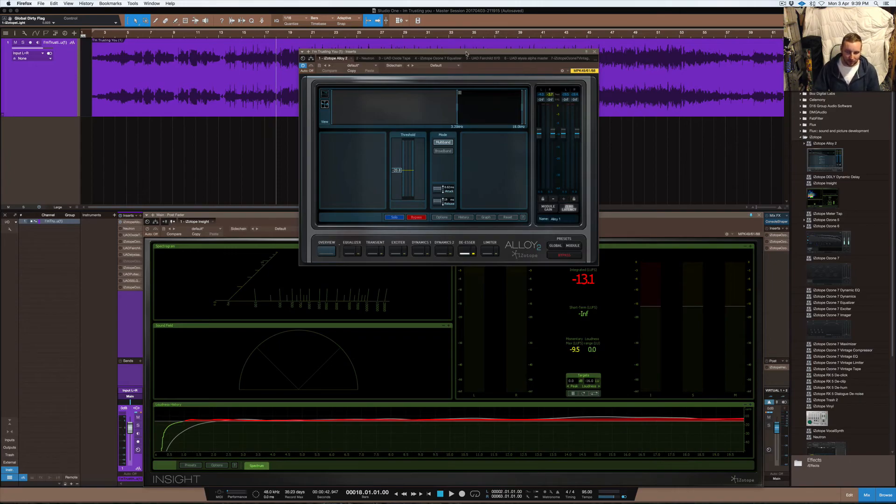
drag(466, 53, 475, 49)
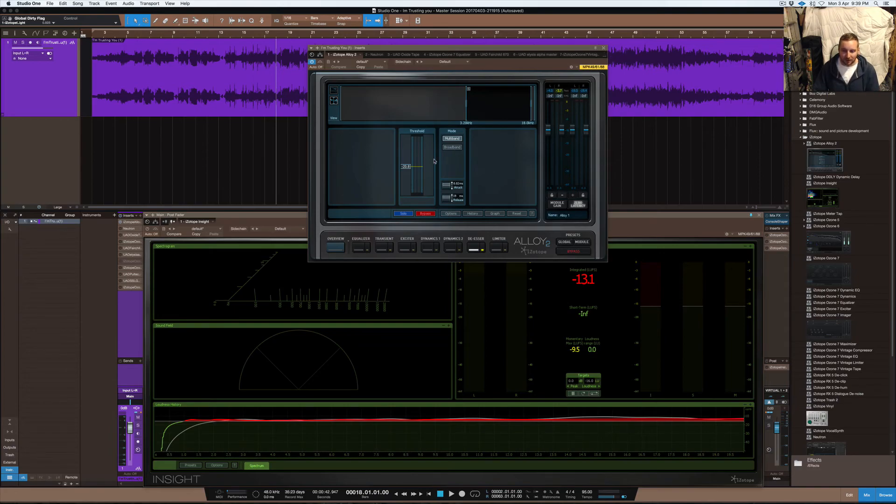
click(603, 49)
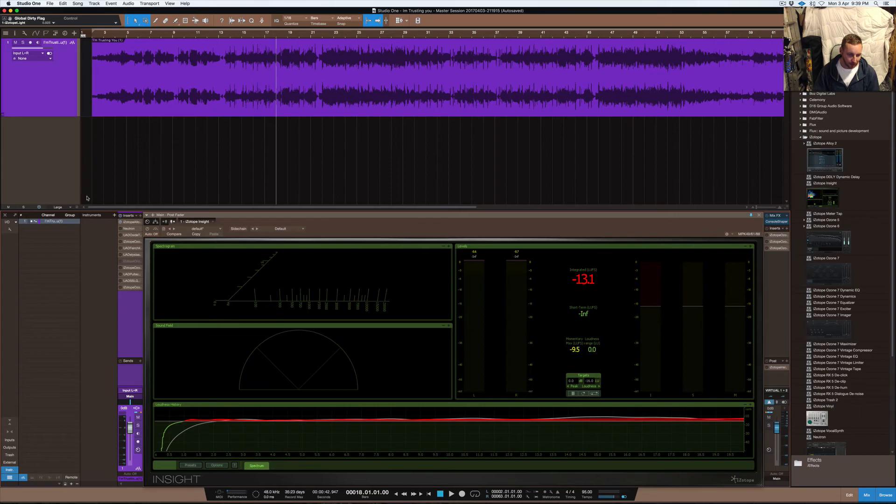
- Open the track's Neutron insert and play the passage from bar 18 to watch its Equalizer respond
click(126, 228)
click(132, 229)
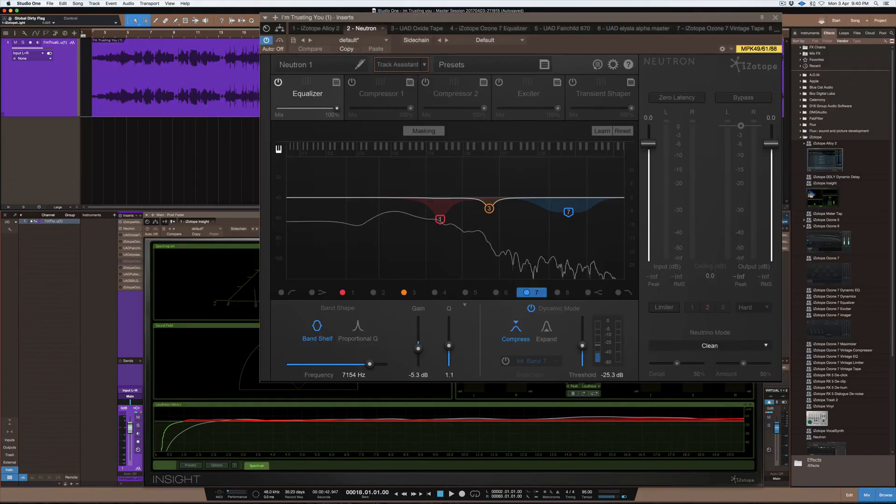
key(space)
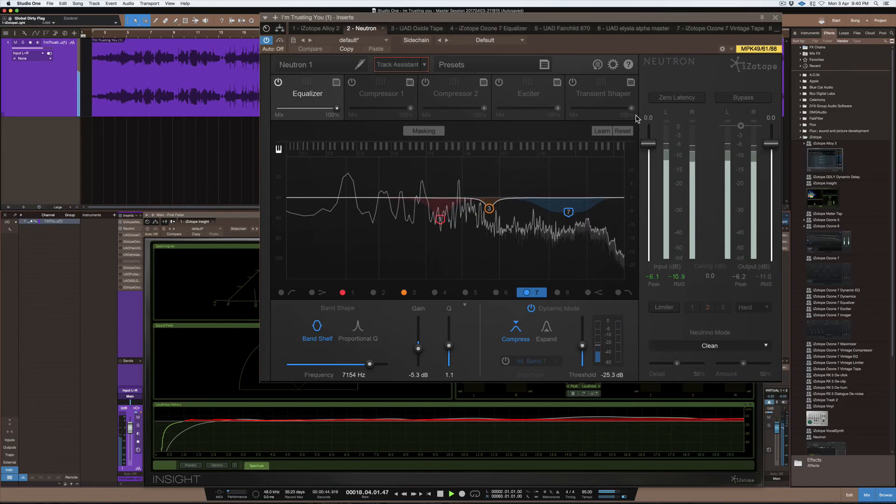
key(space)
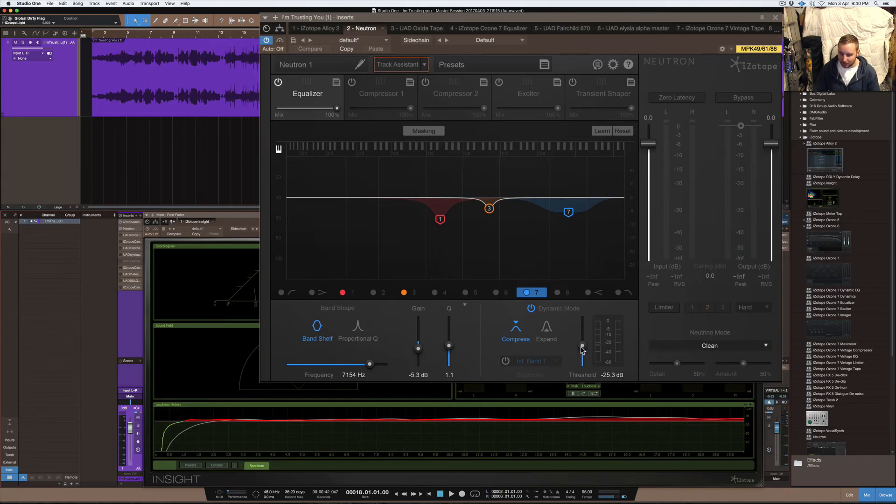
- Examine the settings of equalizer bands 3 and 1 in Neutron
click(488, 208)
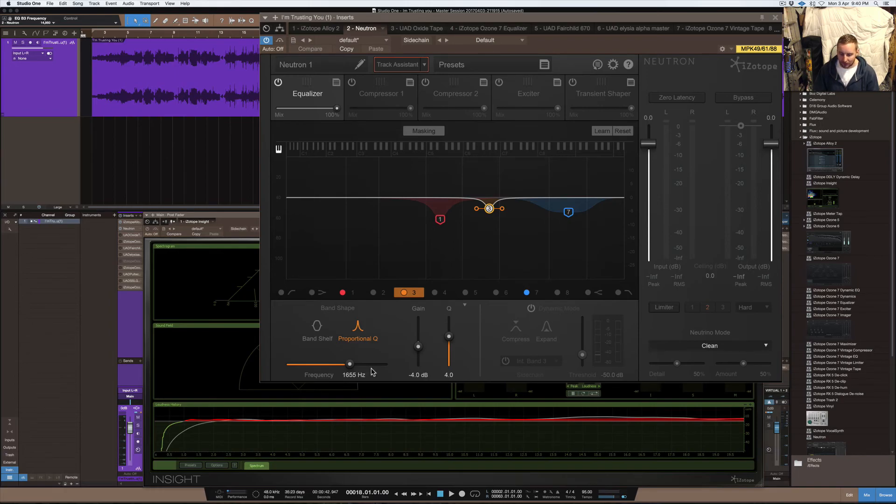
click(440, 219)
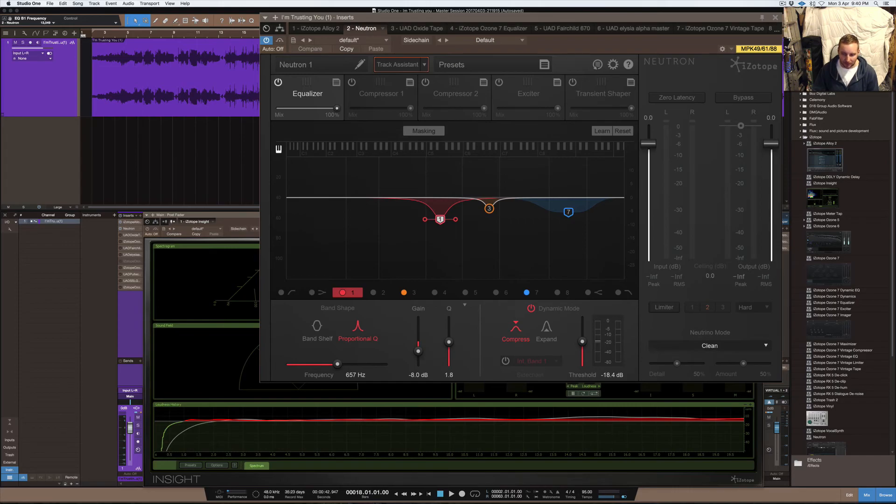
- Look through Neutron's Compressor 1, Compressor 2, Exciter and Transient Shaper modules, return to the Equalizer and close the plug-in window
click(392, 91)
click(461, 94)
click(511, 95)
click(614, 96)
click(317, 95)
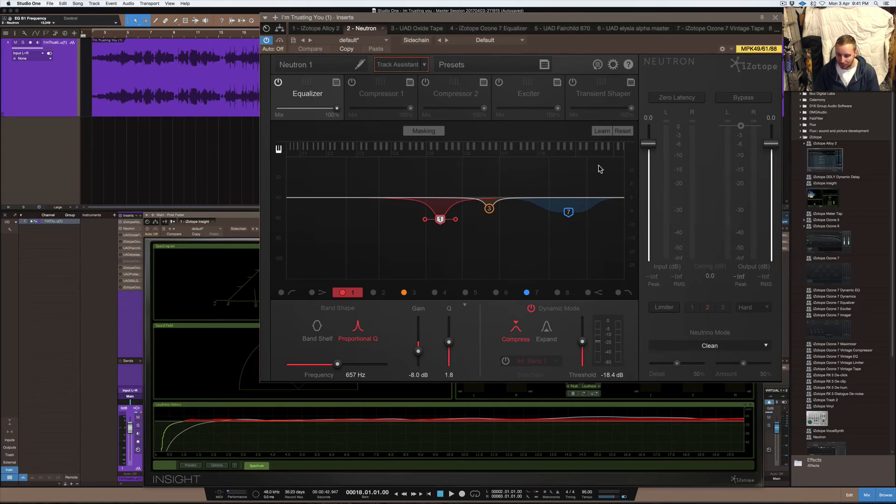
click(775, 18)
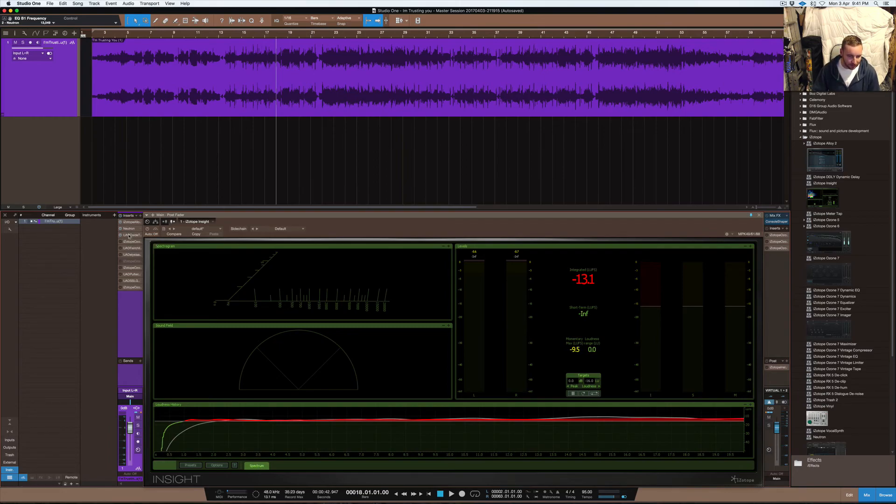
- Open the track's UAD Oxide Tape insert, bypass it and play the passage from bar 18 without tape processing
double_click(129, 235)
drag(400, 209, 473, 79)
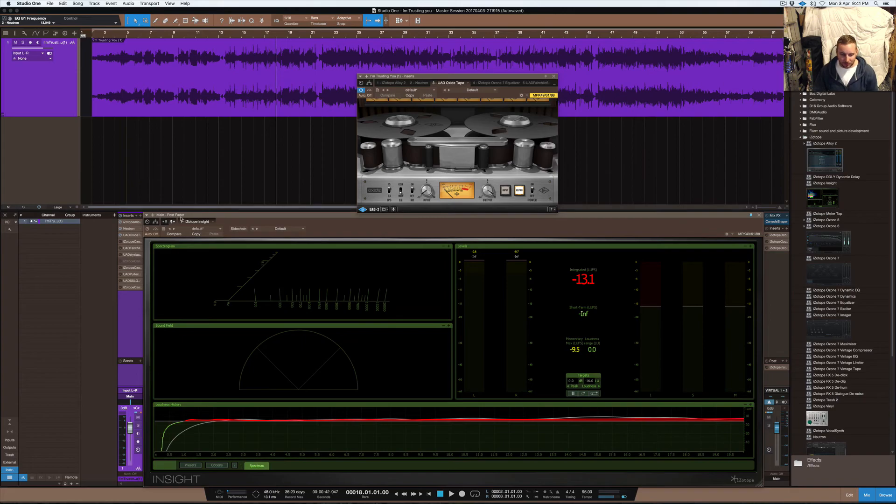
click(121, 235)
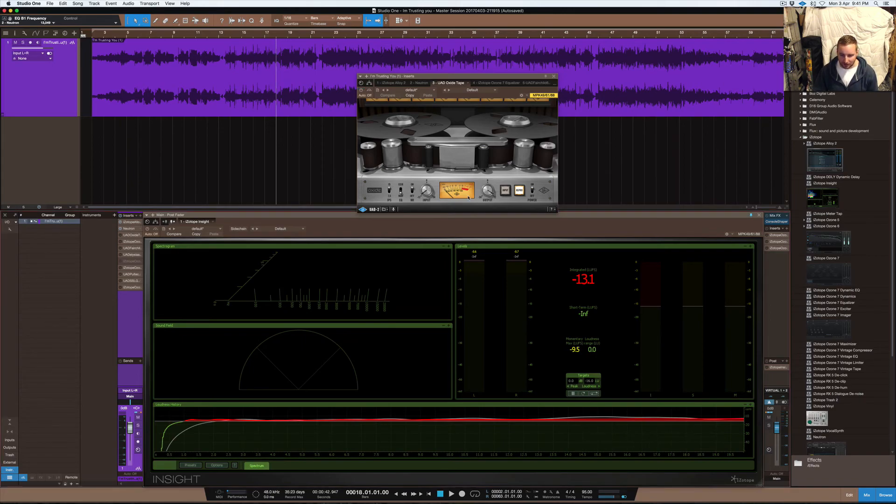
key(space)
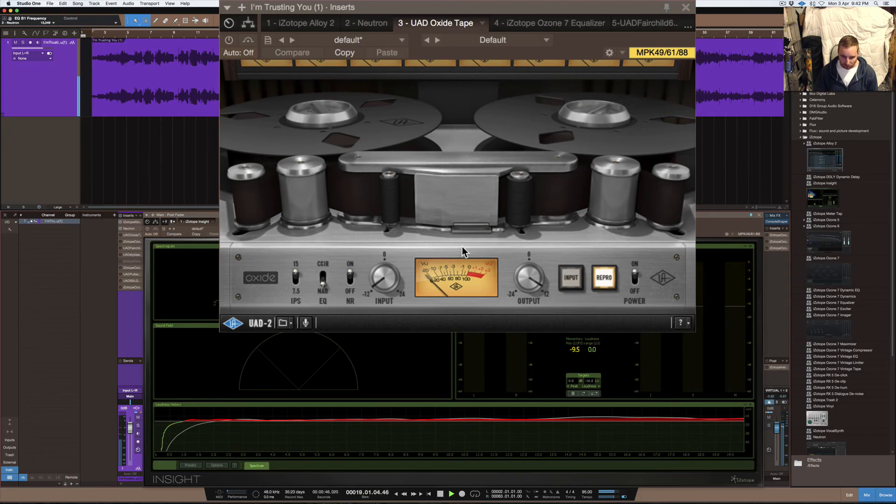
key(space)
- Reactivate the UAD Oxide Tape insert, play the same passage from bar 18 for comparison and close the plug-in window
click(232, 40)
key(space)
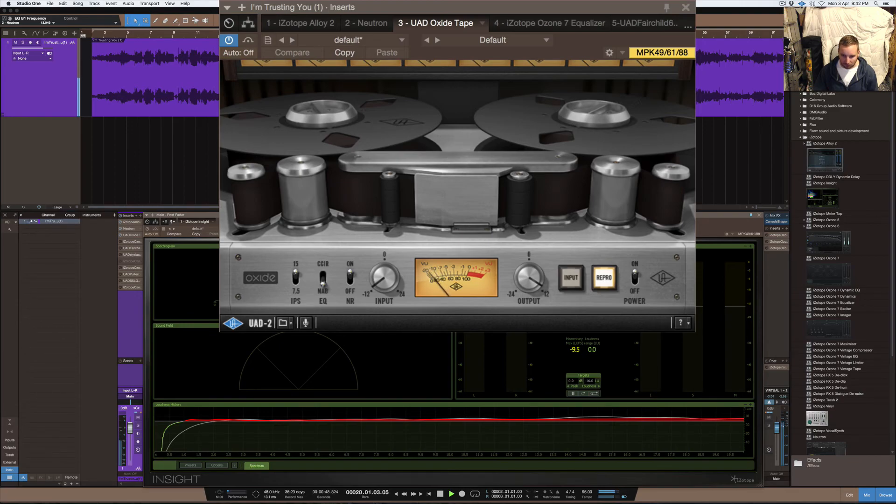
key(space)
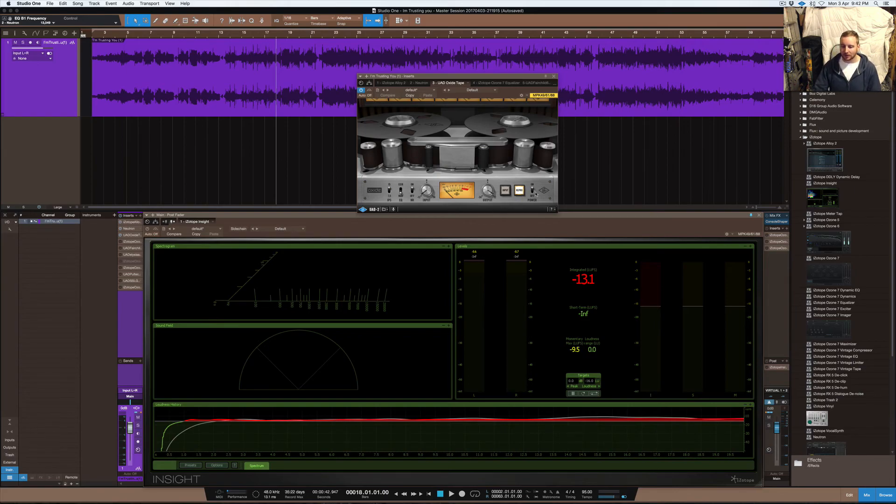
click(554, 76)
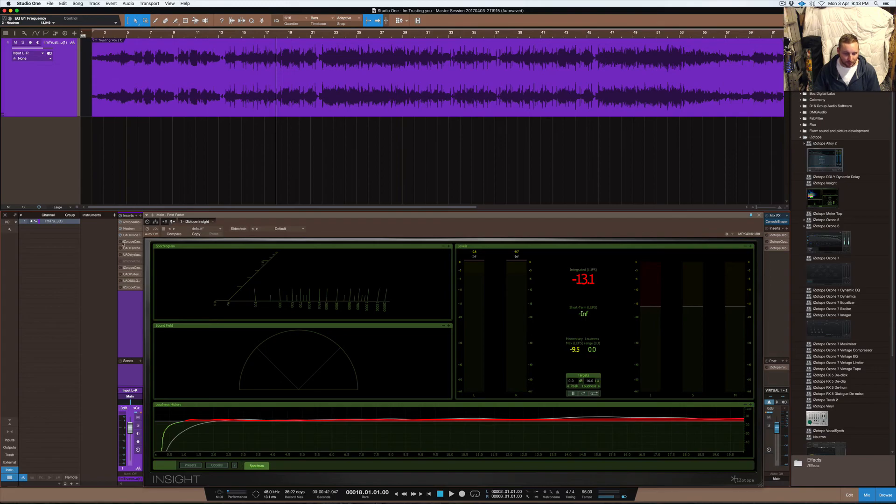
- Open the track's Ozone 7 Equalizer insert and compare its Mid and Side equalizer curves
click(132, 242)
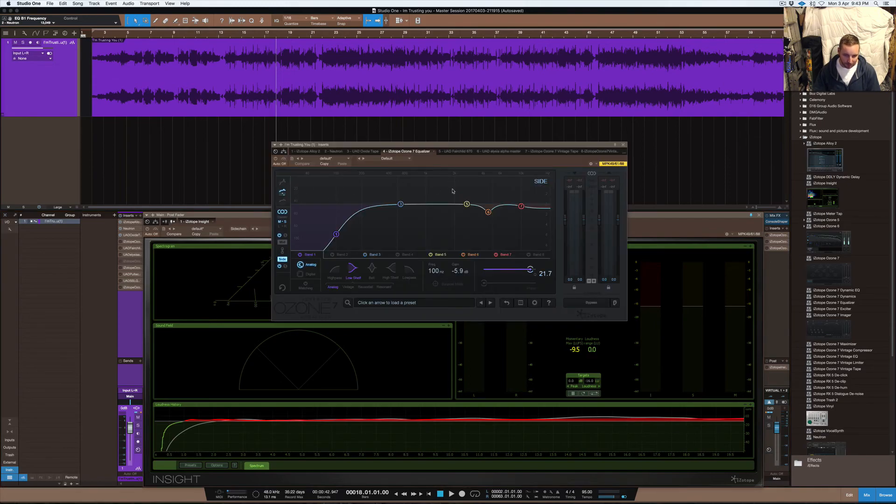
drag(447, 145, 453, 78)
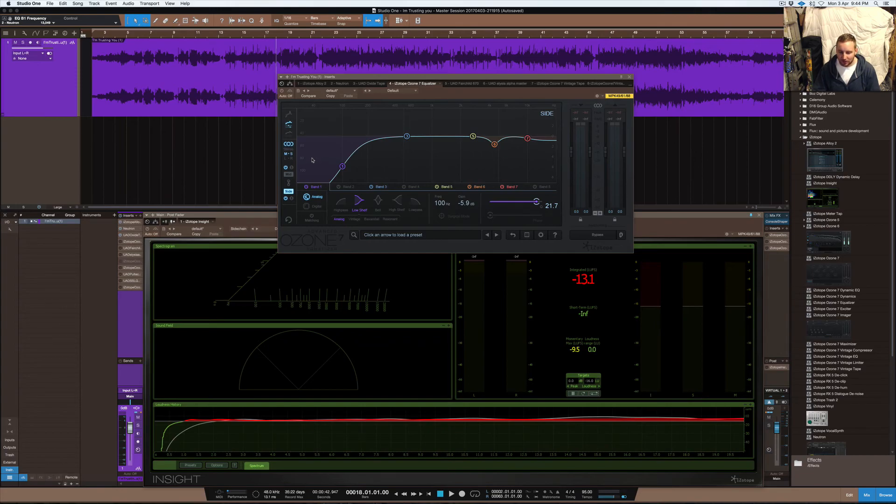
click(287, 171)
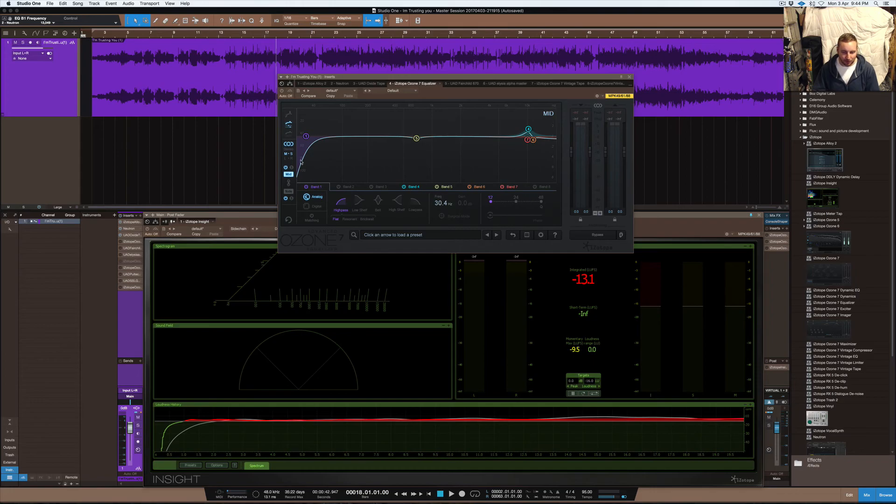
click(289, 193)
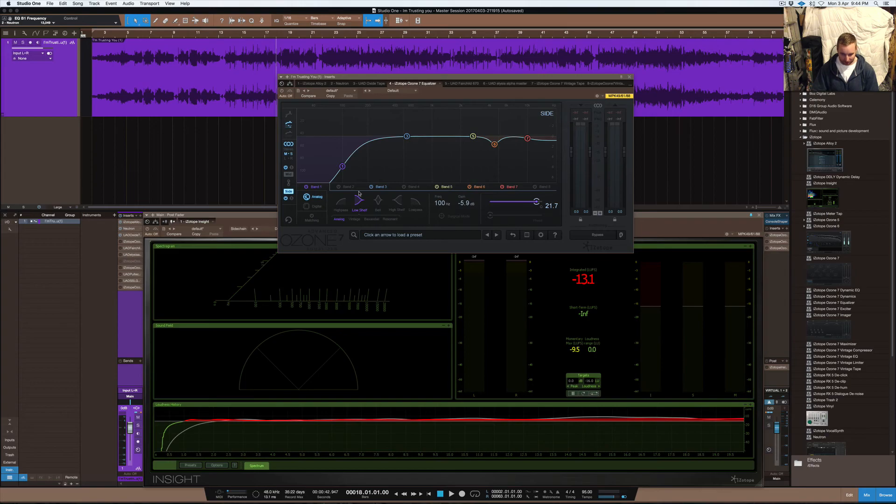
- Turn off bands 3 and 5 of the Side equalizer and review the settings of Side bands 6 and 7
click(372, 187)
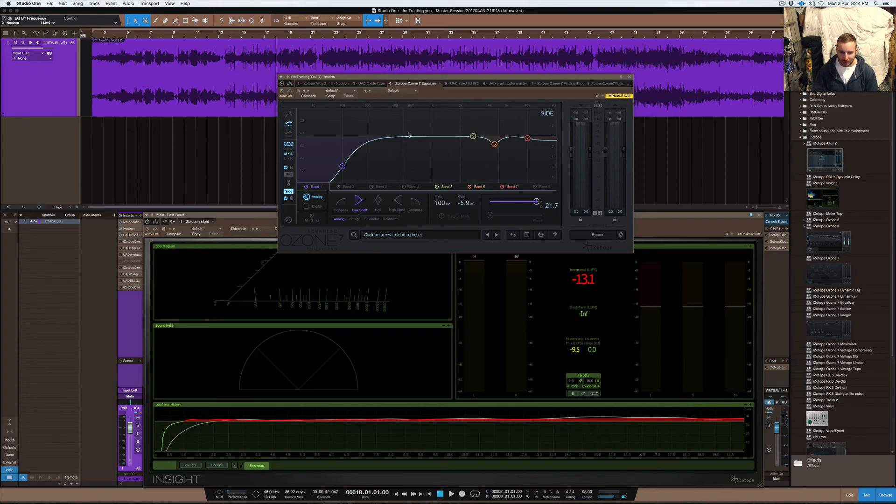
click(448, 187)
click(437, 187)
click(477, 189)
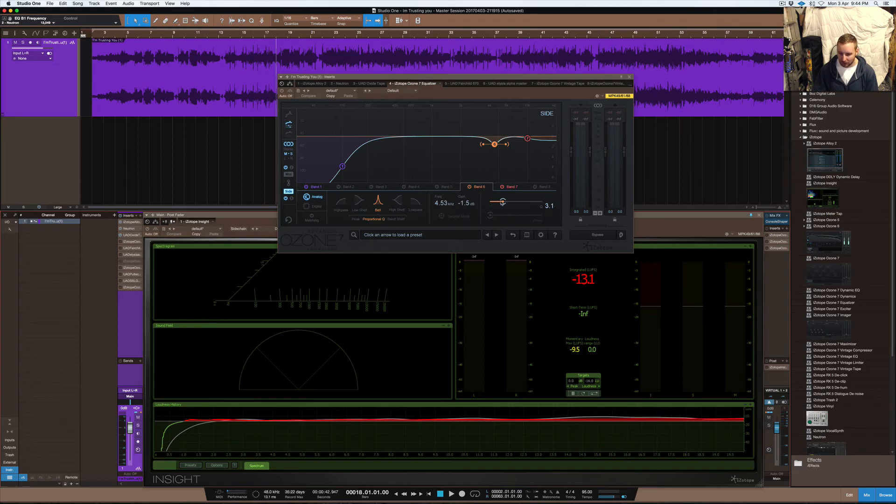
click(509, 189)
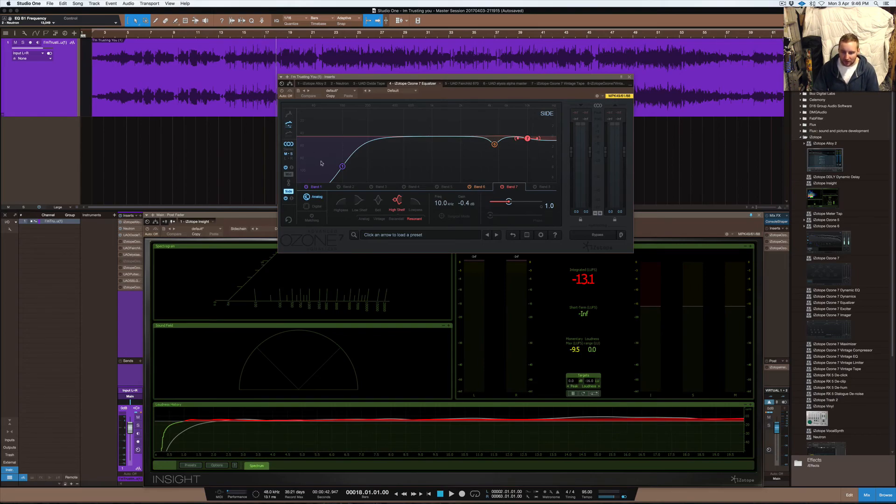
- Switch the Ozone 7 Equalizer to the Mid channel and examine the settings of bands 5, 4, 6 and 7
click(289, 174)
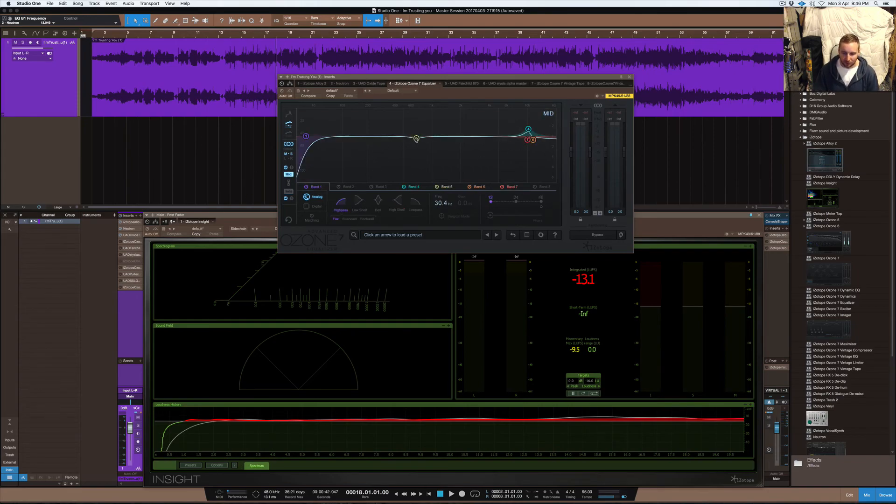
click(448, 187)
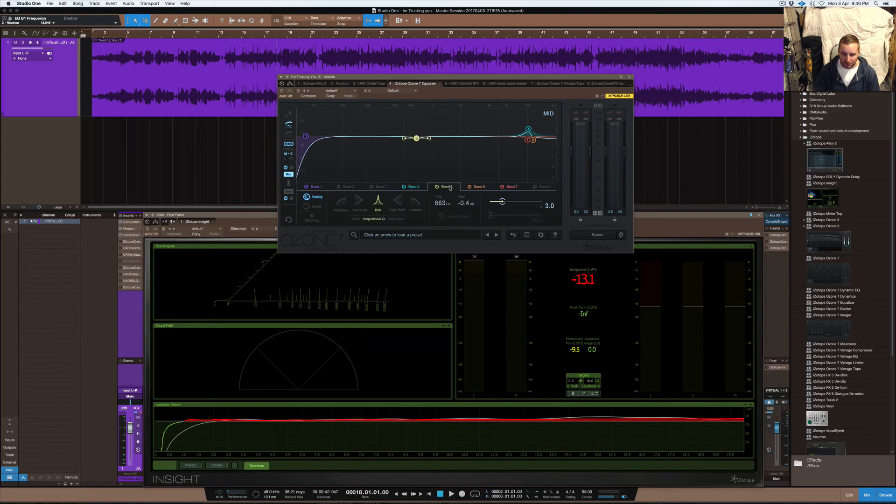
click(414, 187)
click(446, 188)
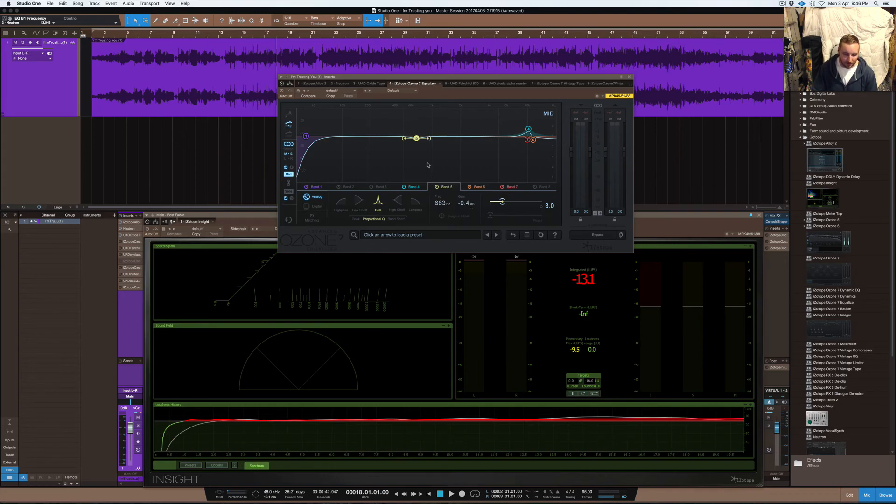
click(414, 188)
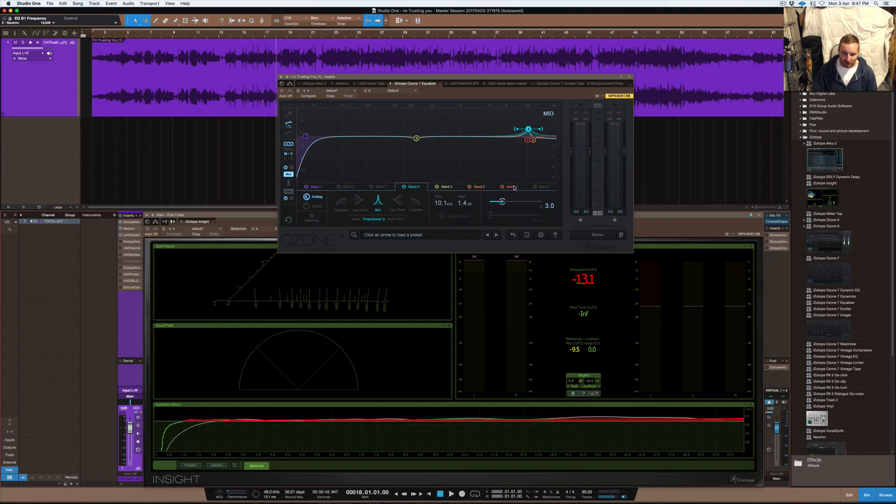
click(476, 187)
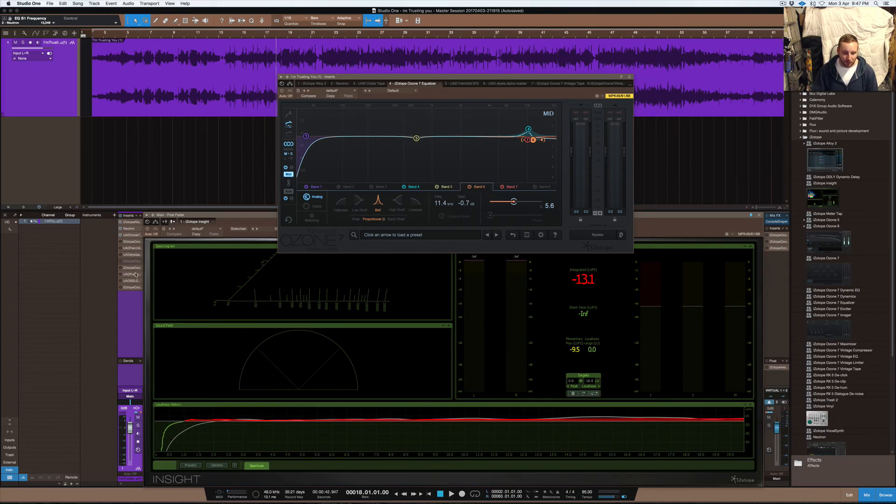
click(512, 187)
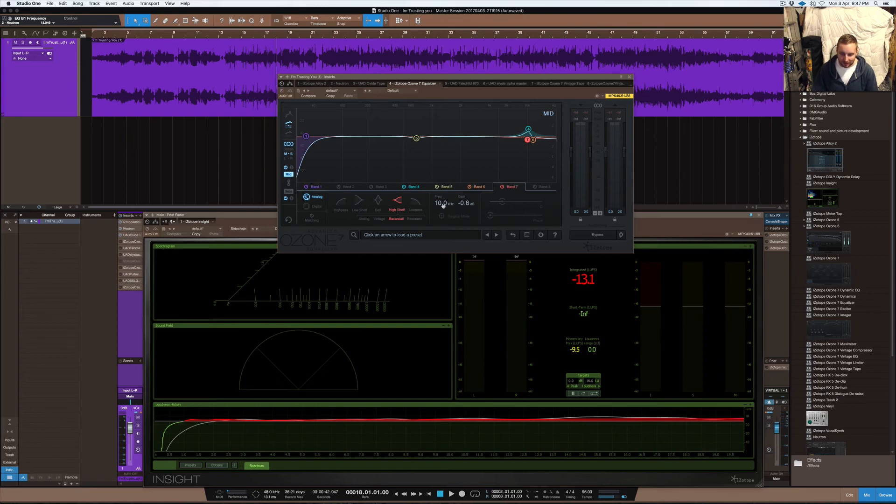
- Compare Mid bands 4 and 7, check the highpass filter on Mid band 1 and close the equalizer window
click(413, 187)
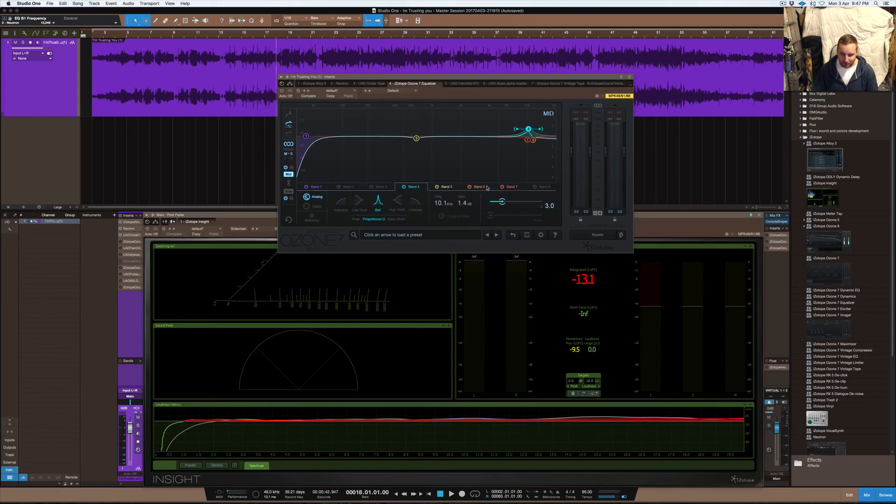
click(512, 187)
click(417, 187)
click(508, 187)
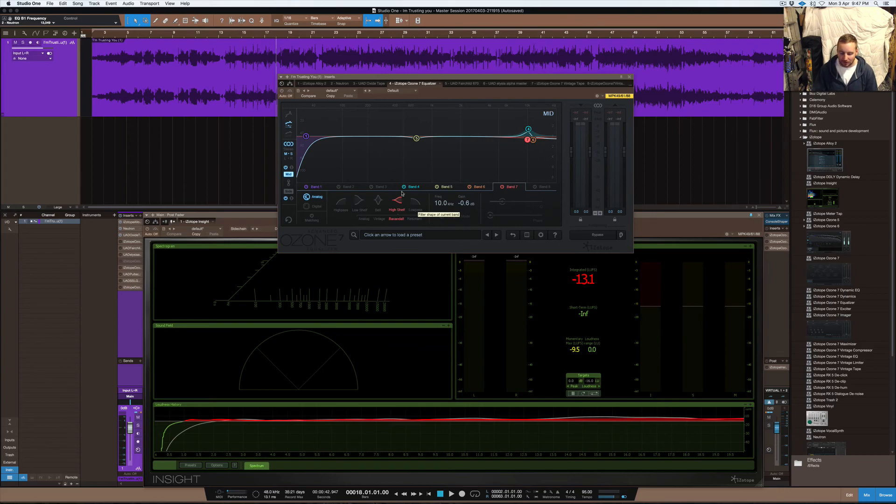
click(316, 187)
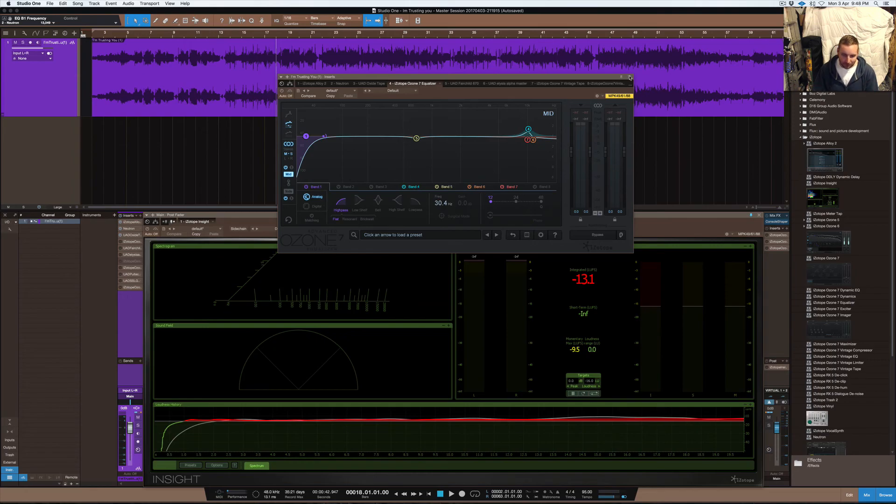
click(630, 78)
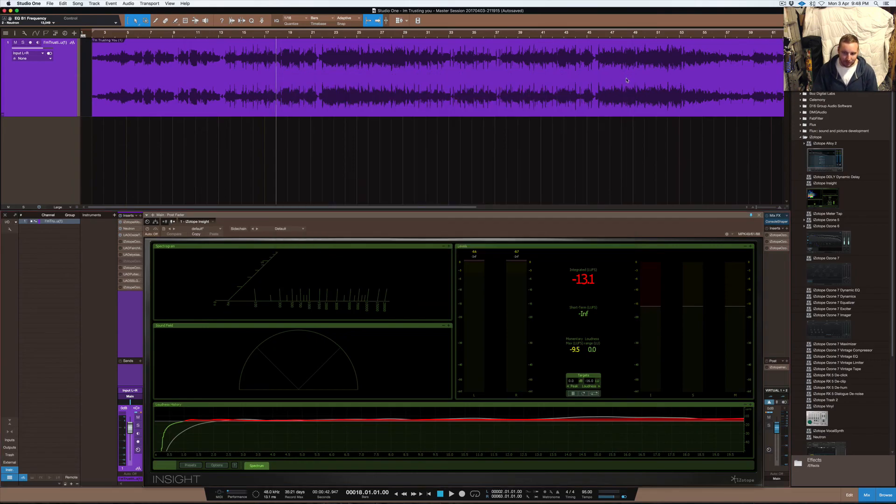
- Reopen the Ozone 7 Equalizer insert, activate it and play the passage from bar 18 with the EQ on
click(127, 241)
click(282, 90)
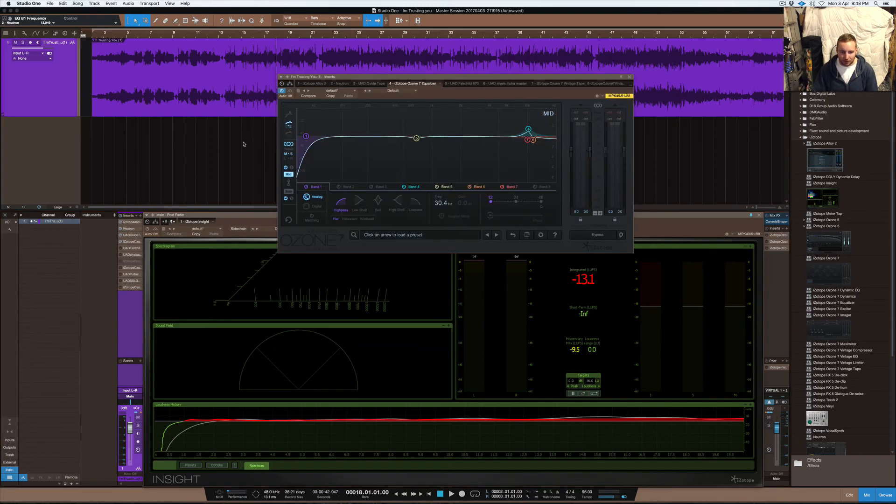
key(space)
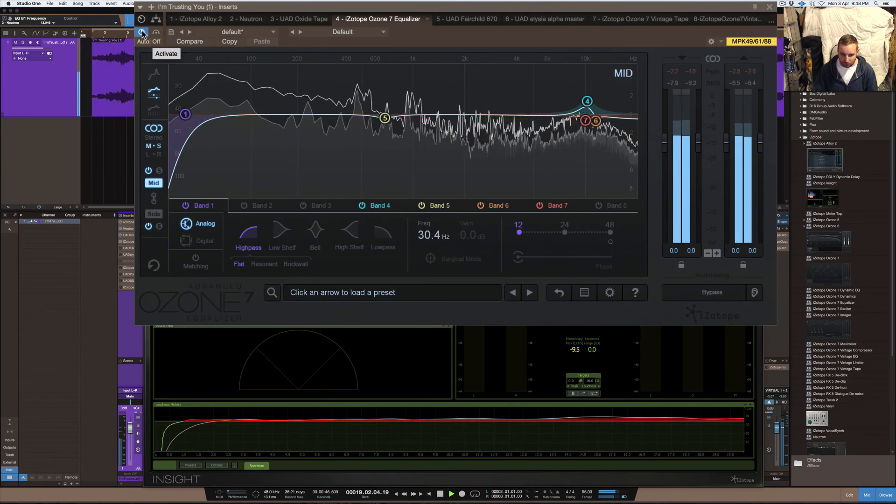
key(space)
- Play the passage again with the Ozone 7 Equalizer bypassed, reactivate it during playback and close its window
key(space)
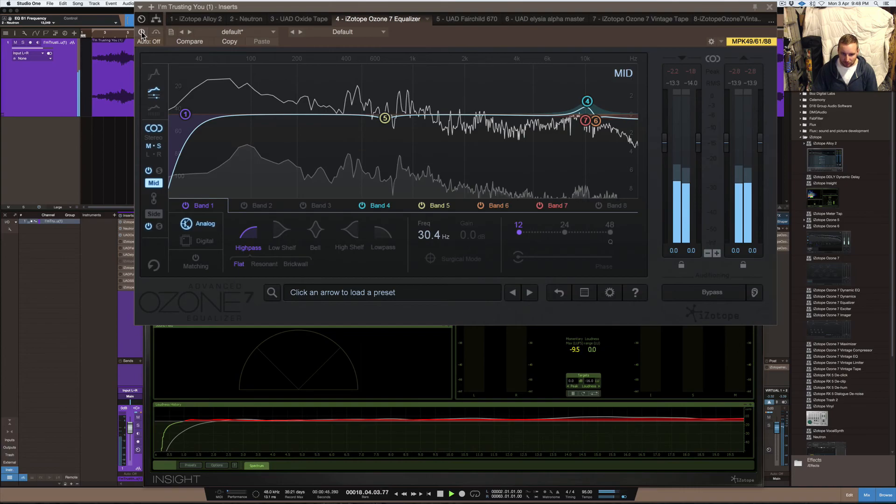
click(142, 33)
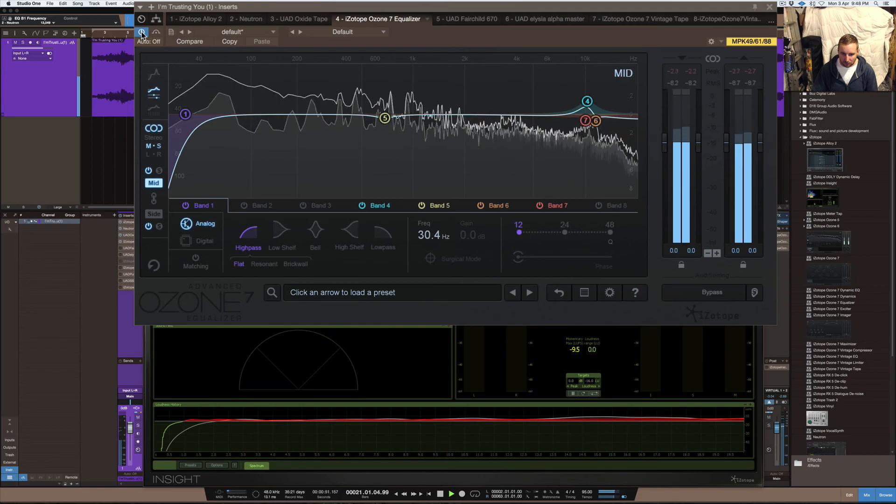
key(space)
click(629, 78)
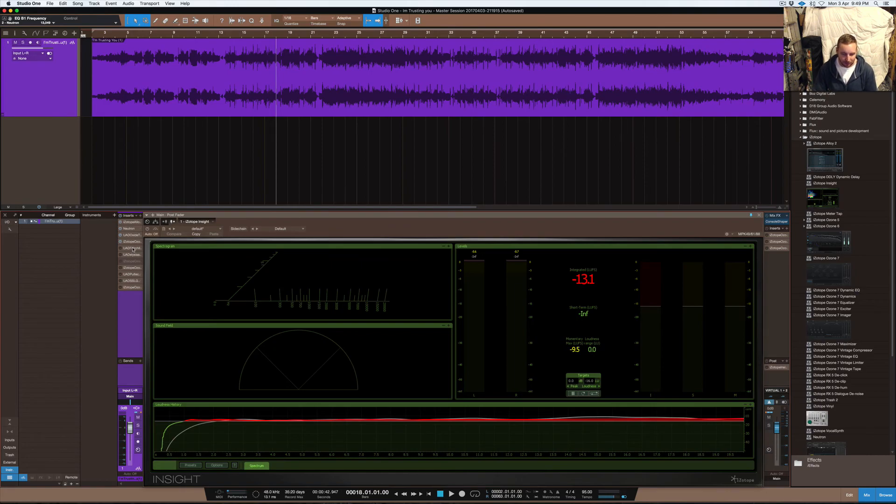
- Open the UAD Fairchild 670 insert, activate it while the passage plays and close its window
click(132, 248)
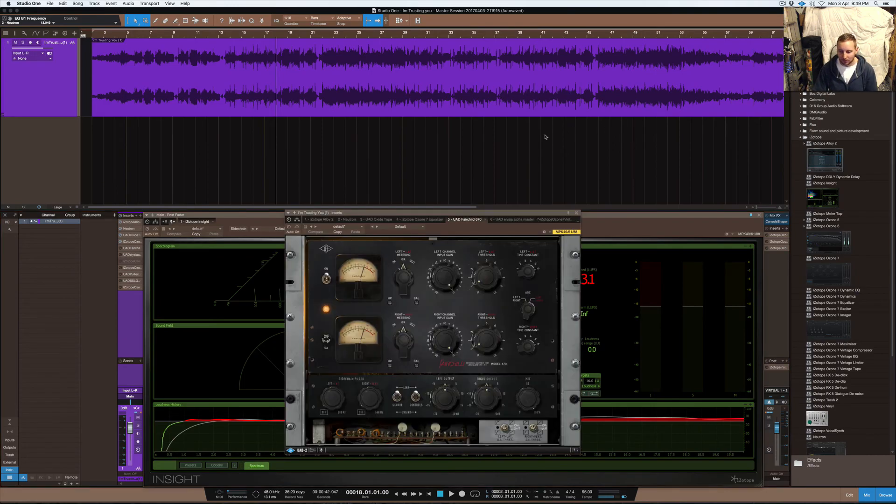
drag(461, 214, 477, 80)
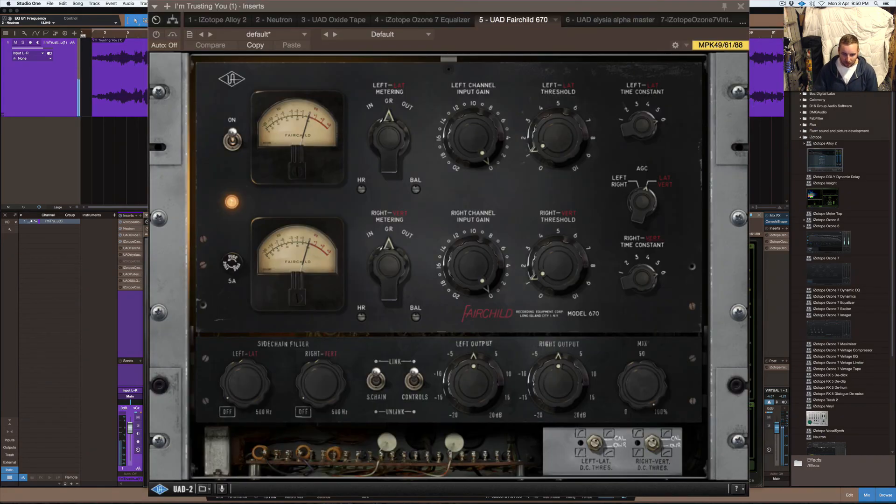
click(156, 35)
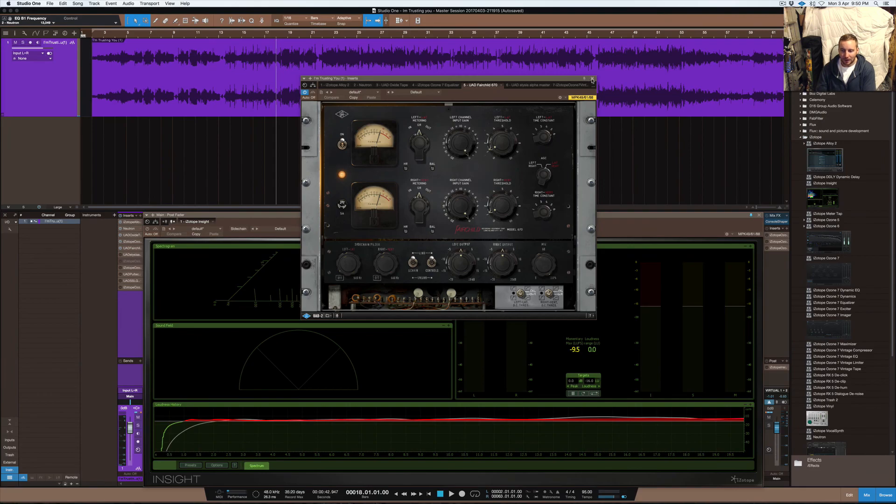
click(592, 80)
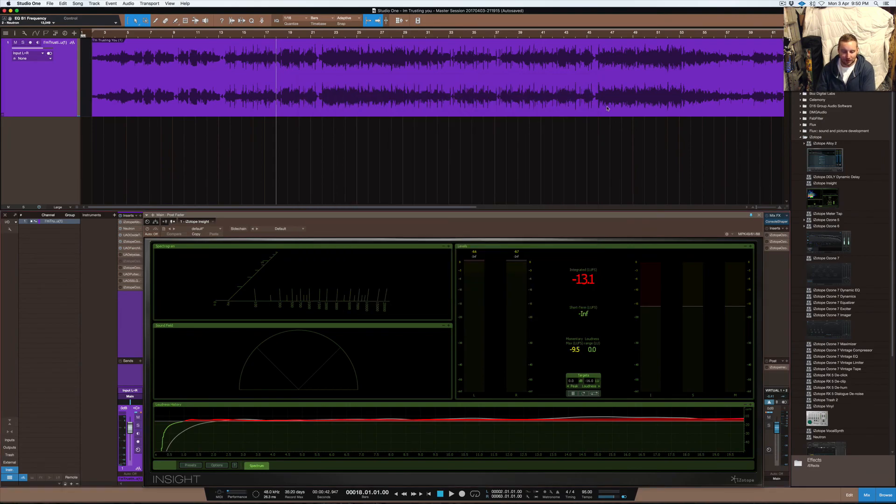
- Activate the iZotope Insight meter in the Main output's post-fader insert
click(766, 367)
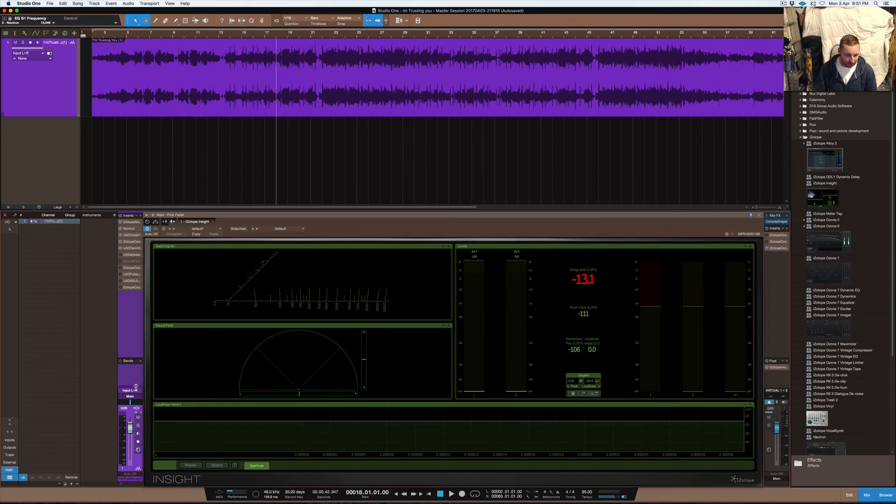
- Shrink the mixer strips' insert area, open the Ozone 7 Maximizer insert on the Main output and reposition its window
drag(135, 370, 135, 333)
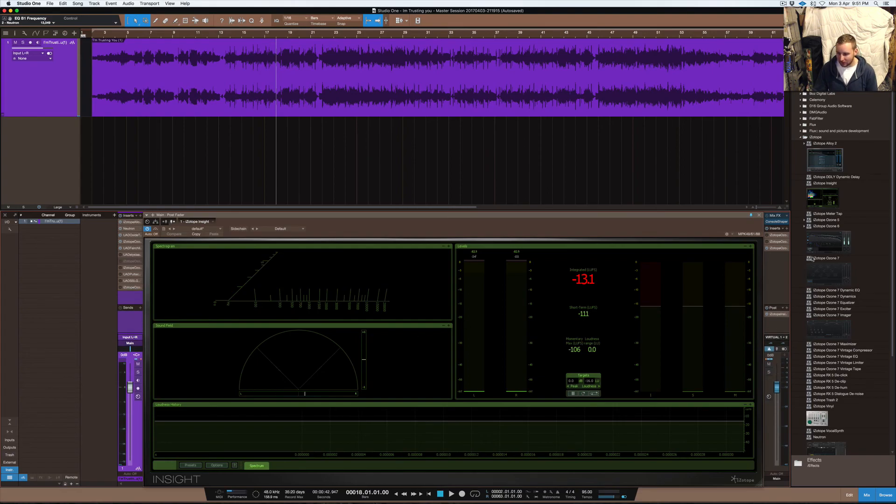
click(777, 248)
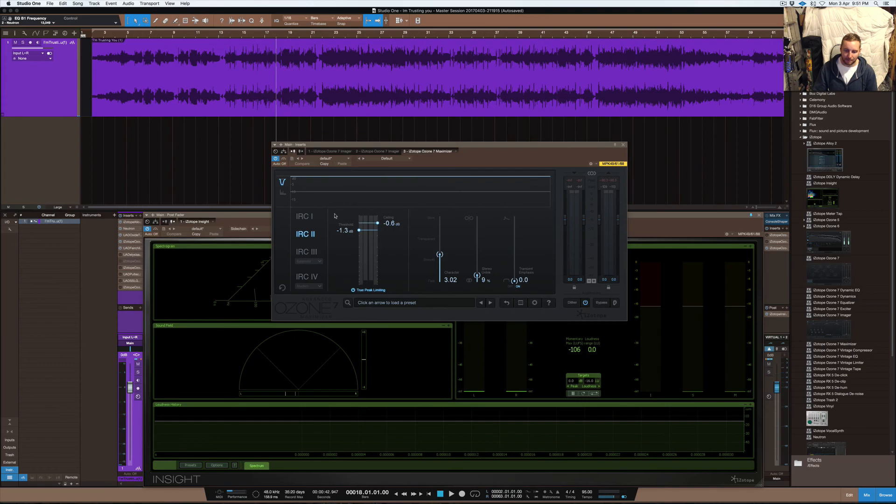
drag(460, 145, 460, 90)
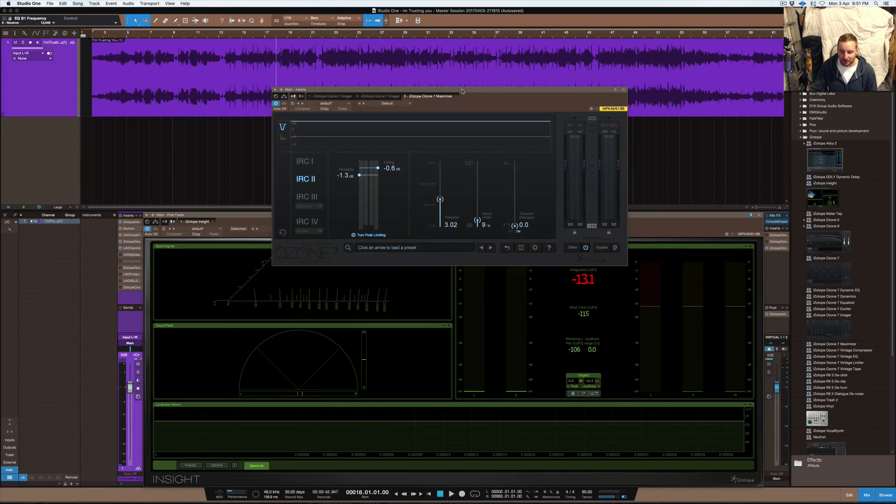
drag(463, 90, 462, 145)
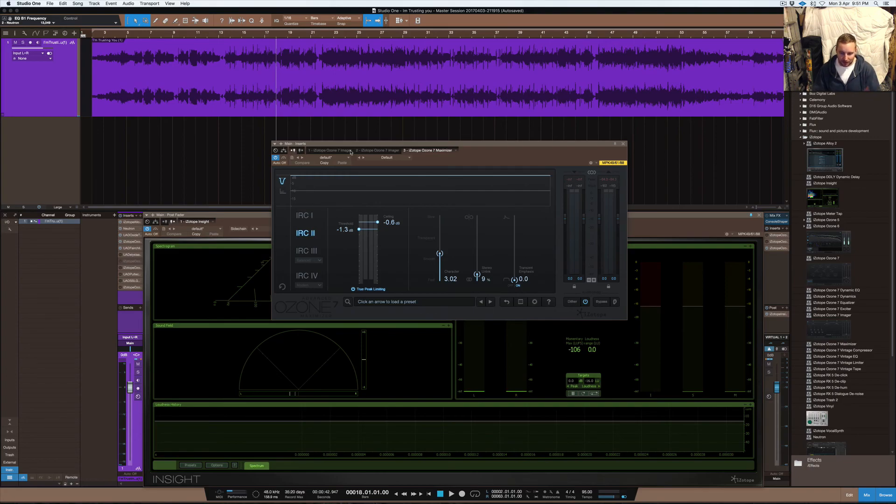
- Play the passage from bar 18 with the Ozone 7 Maximizer on and again bypassed, reactivate it and close its window
key(space)
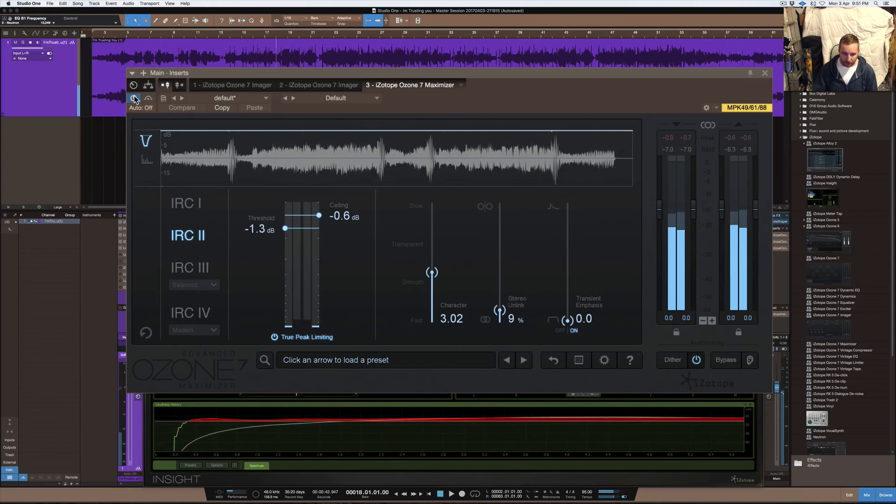
key(space)
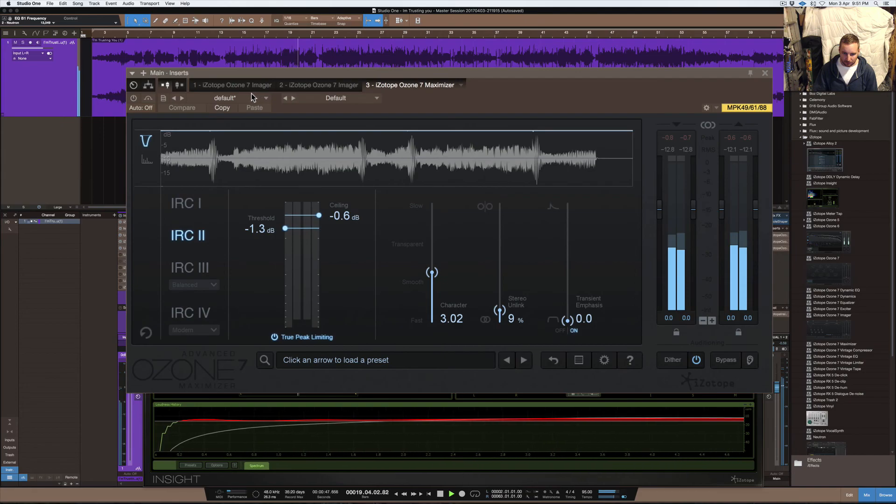
key(space)
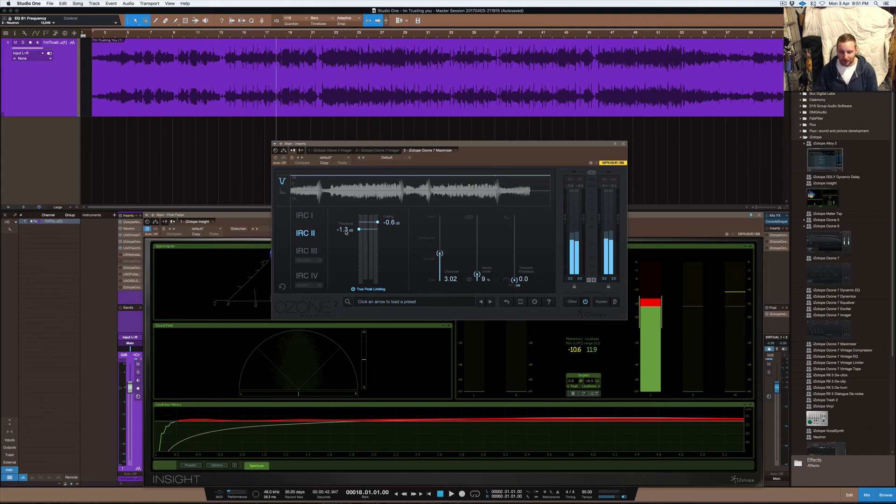
click(275, 157)
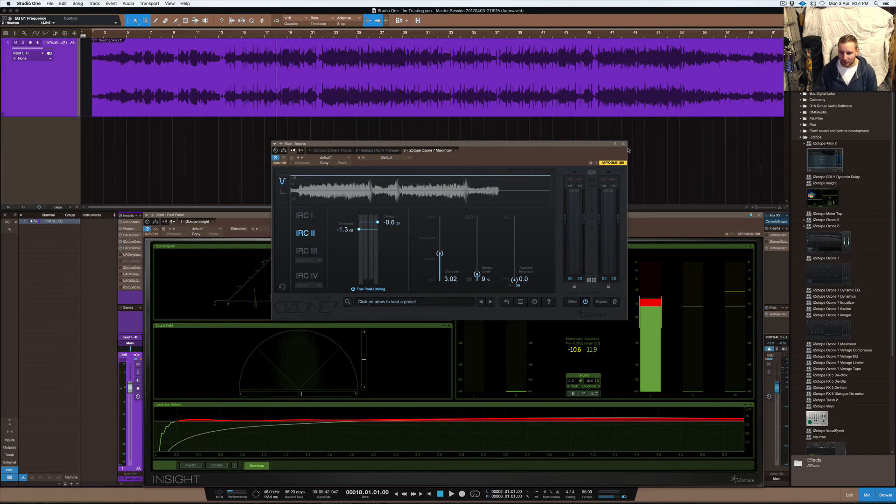
key(super+w)
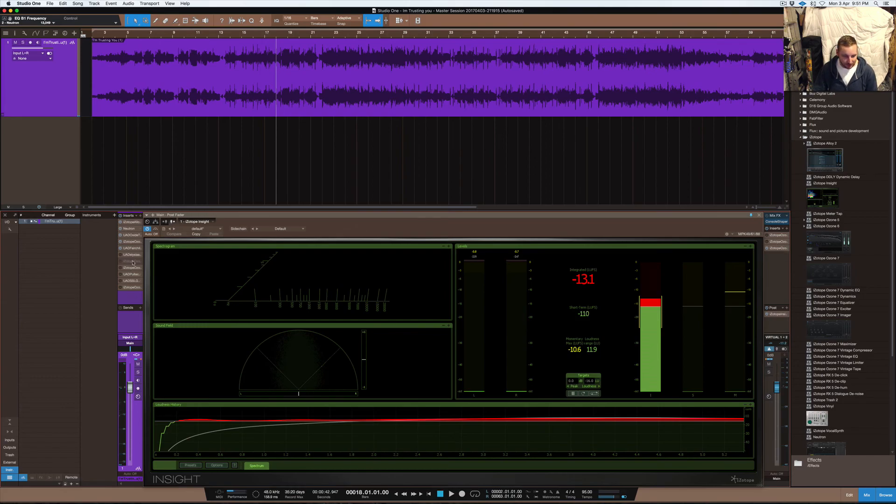
- Open the second Ozone 7 Imager insert on the Main output, activate it and close its window
click(778, 242)
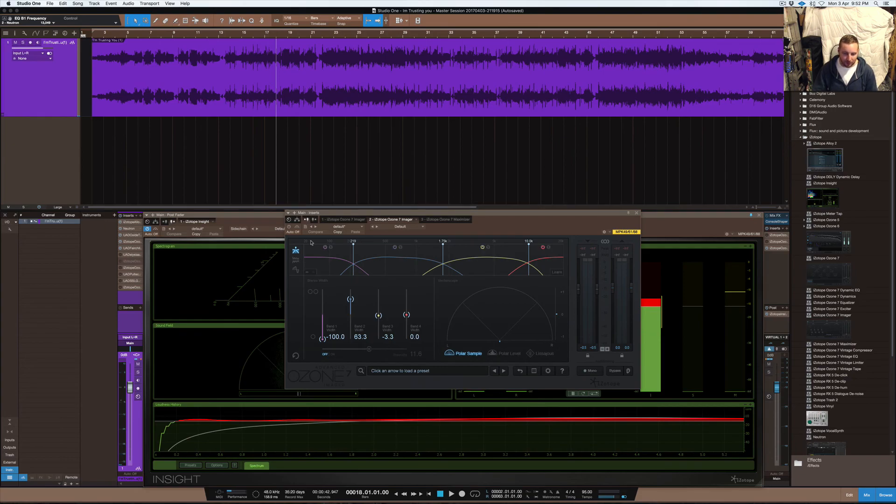
click(289, 227)
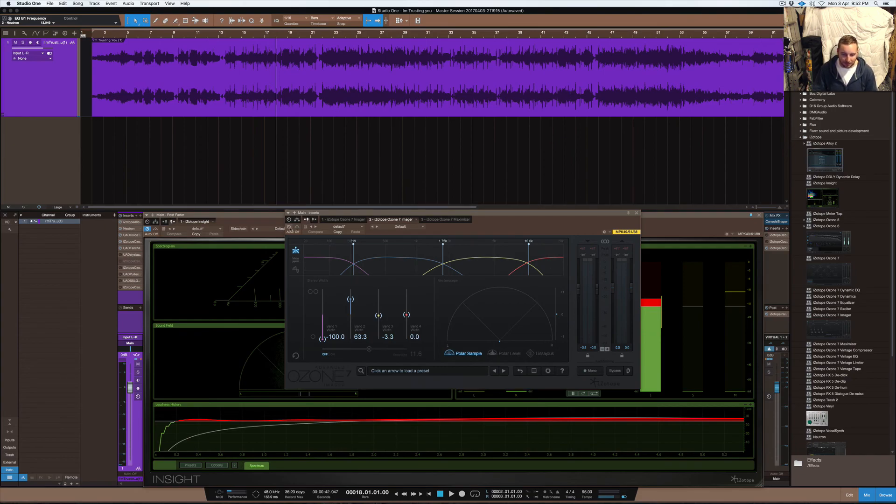
click(636, 213)
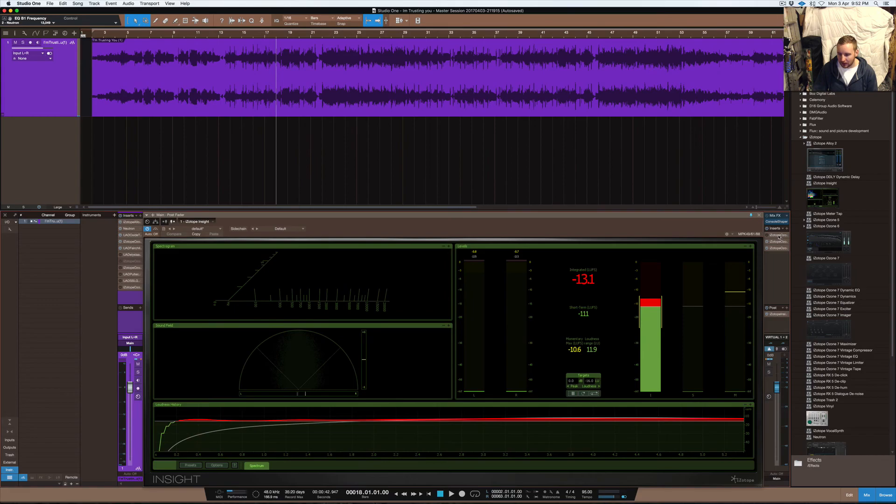
- Review the first and second Ozone 7 Imager inserts on the Main output, close them and play the passage from bar 18
click(775, 235)
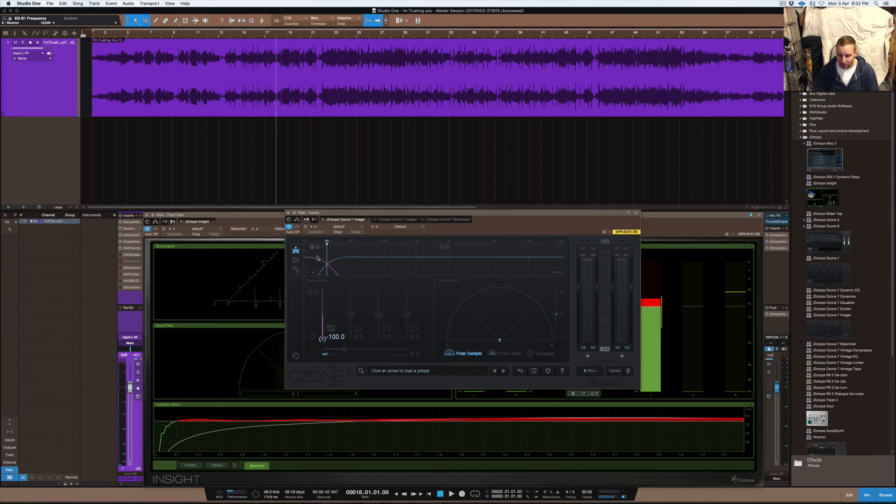
click(638, 213)
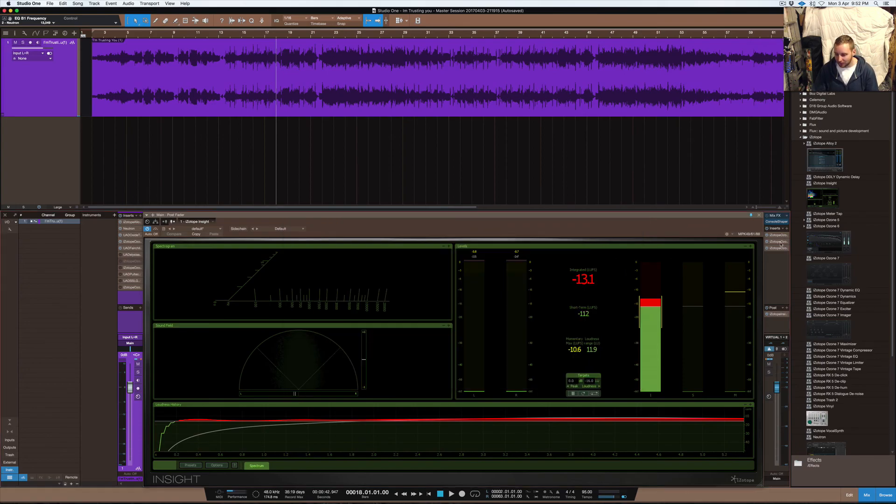
click(778, 242)
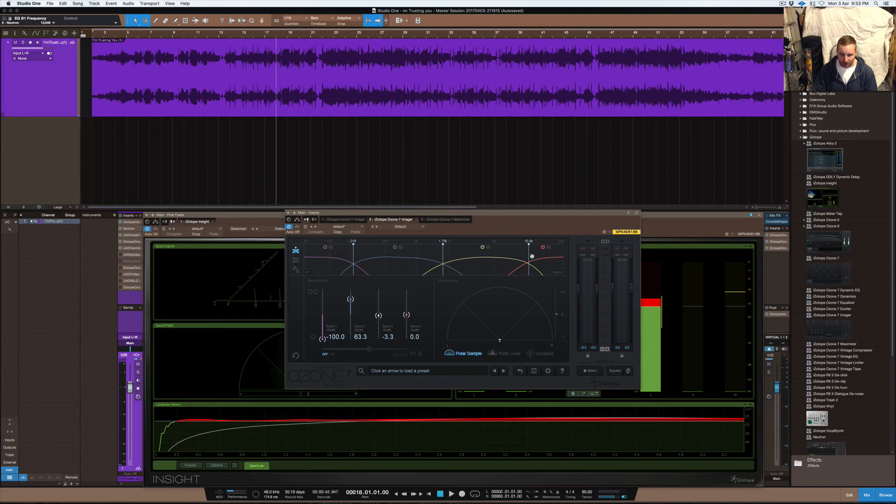
click(635, 214)
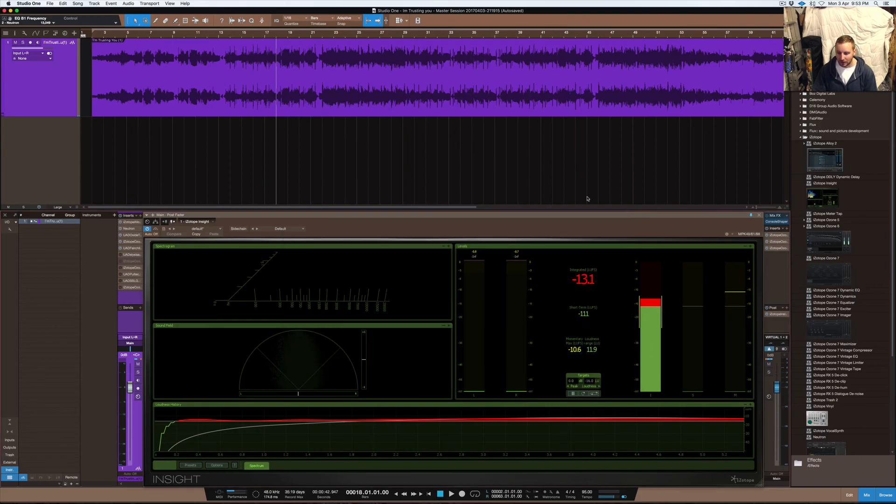
key(space)
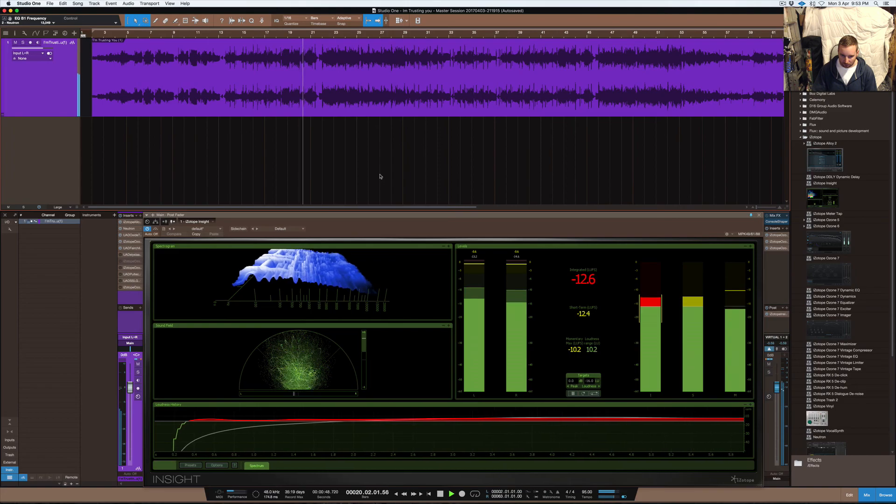
key(space)
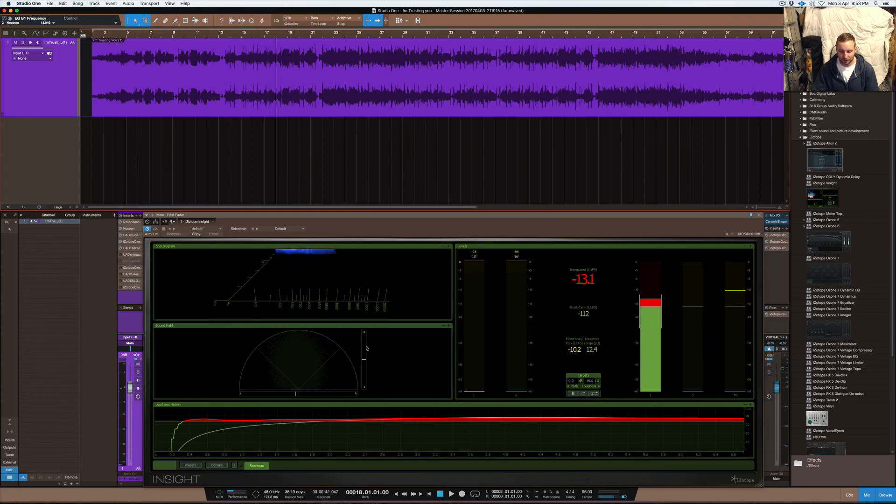
- Open the UAD elysia alpha master insert on the track, reposition its window and play the passage with it bypassed
double_click(131, 255)
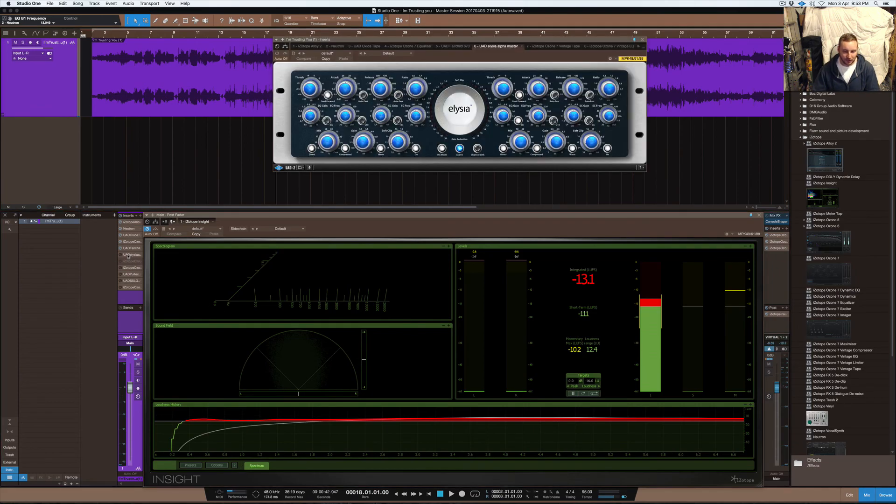
drag(452, 40, 443, 72)
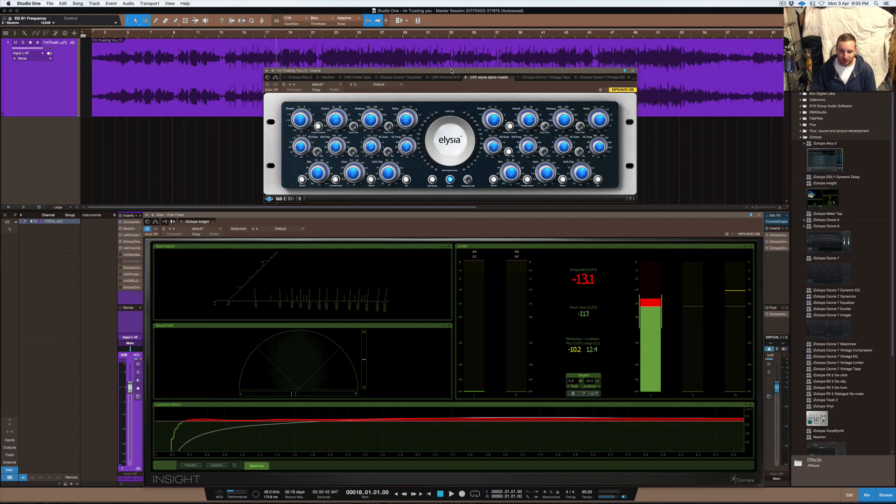
key(space)
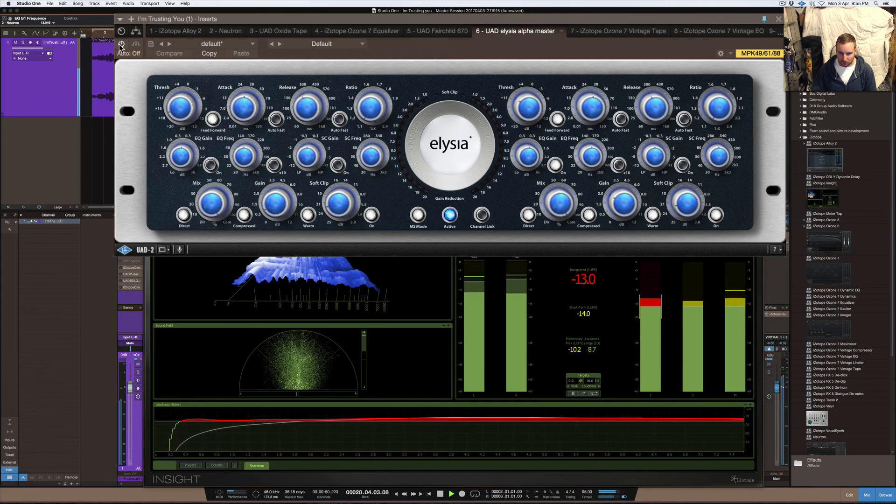
key(space)
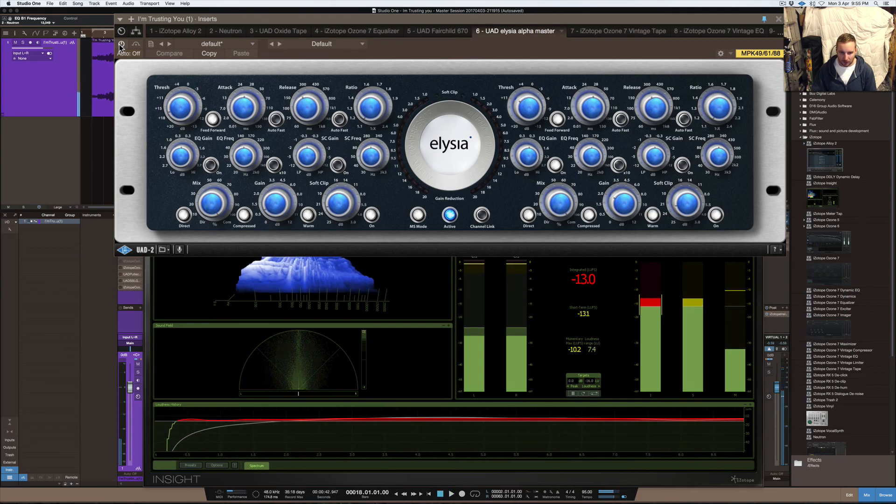
- Activate the UAD elysia alpha master, play the passage from bar 18 with it on and close its window
click(121, 44)
key(space)
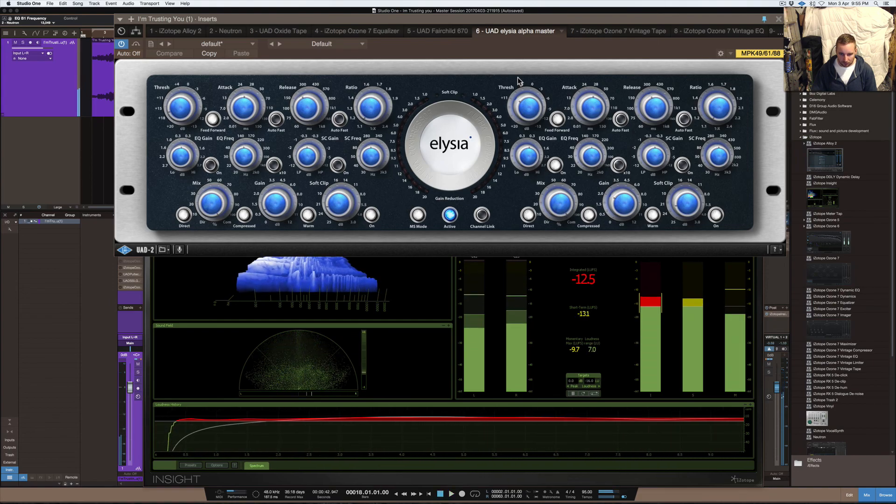
key(space)
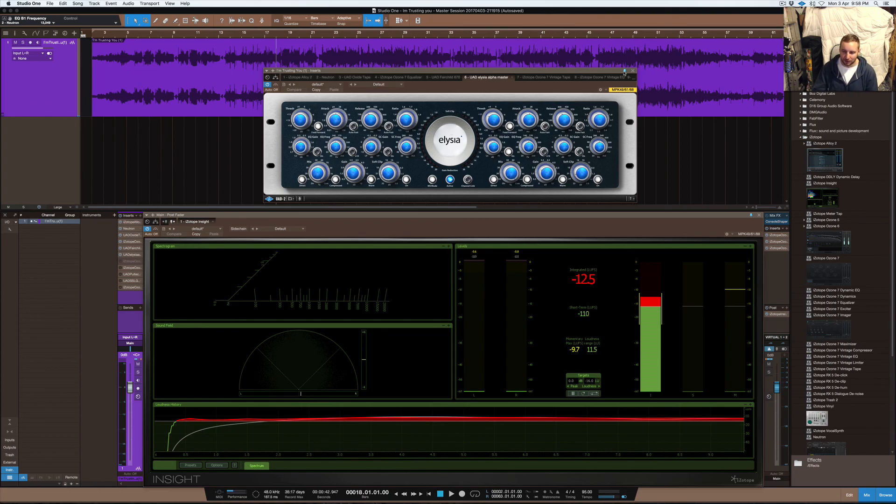
click(632, 71)
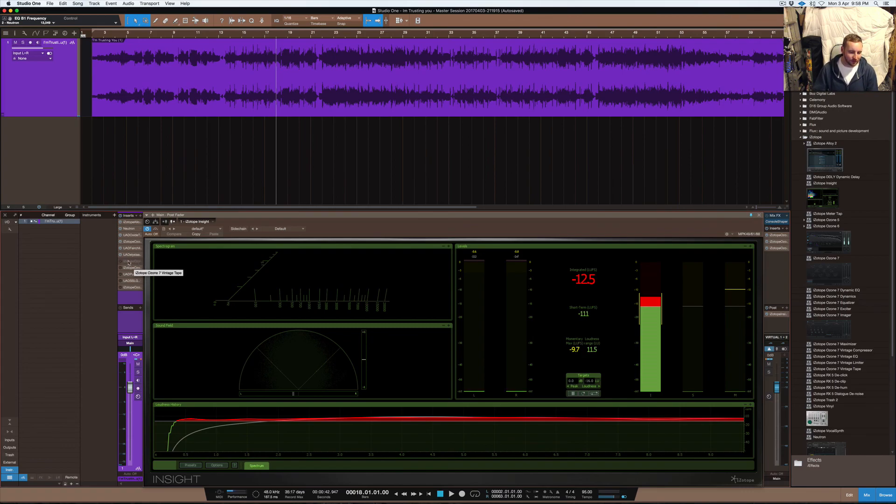
- Open the disabled Ozone 7 Vintage Tape insert to inspect it and close its window
click(138, 262)
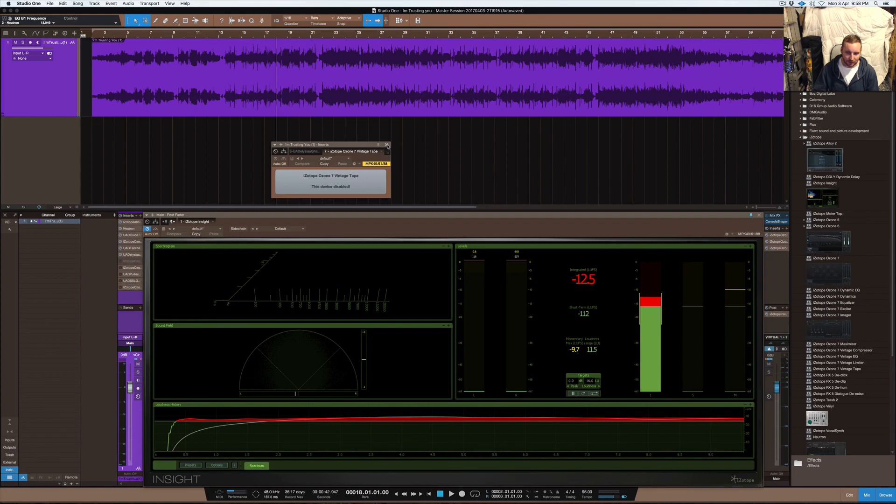
drag(379, 146, 441, 148)
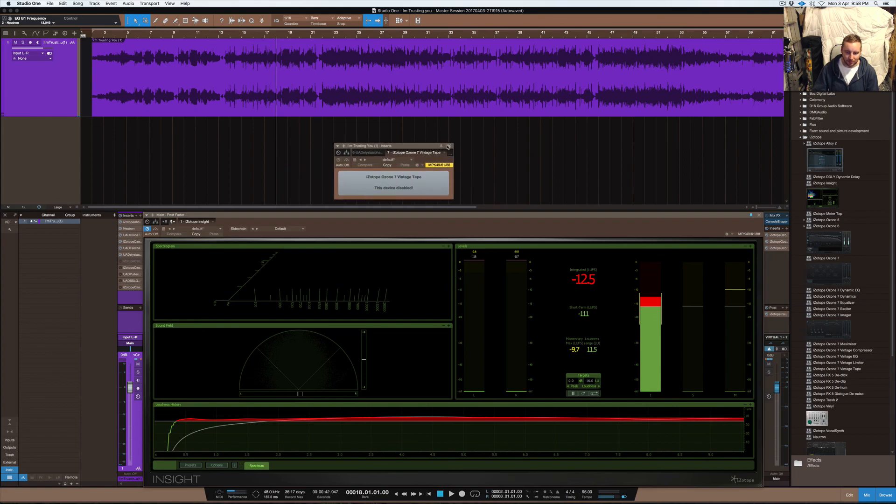
click(449, 146)
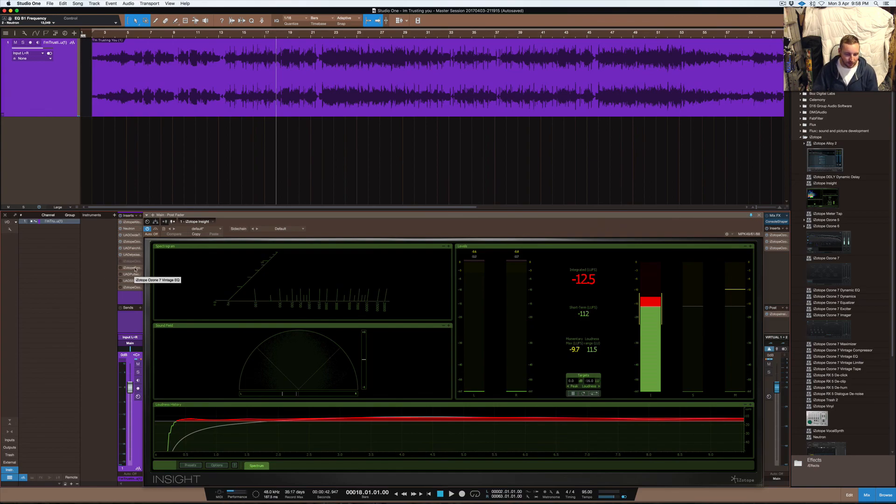
- Open the Ozone 7 Vintage EQ insert, review its band boost and cut settings and close its window
click(134, 270)
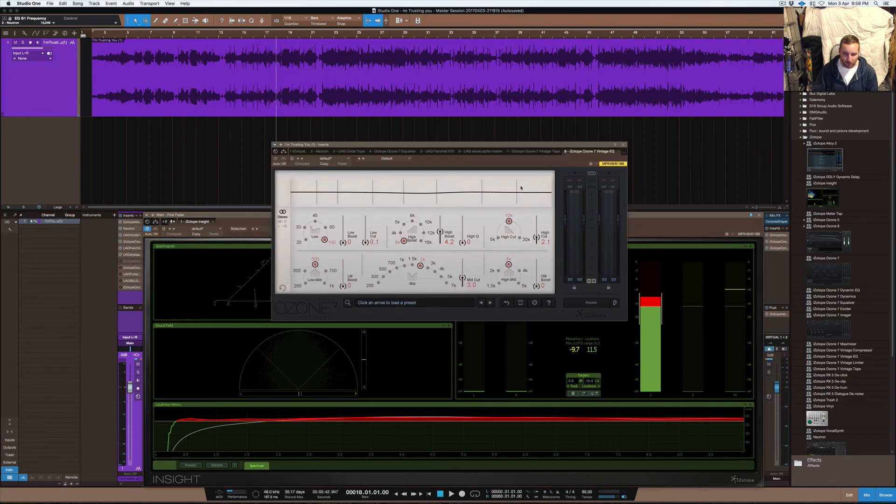
drag(478, 144, 481, 110)
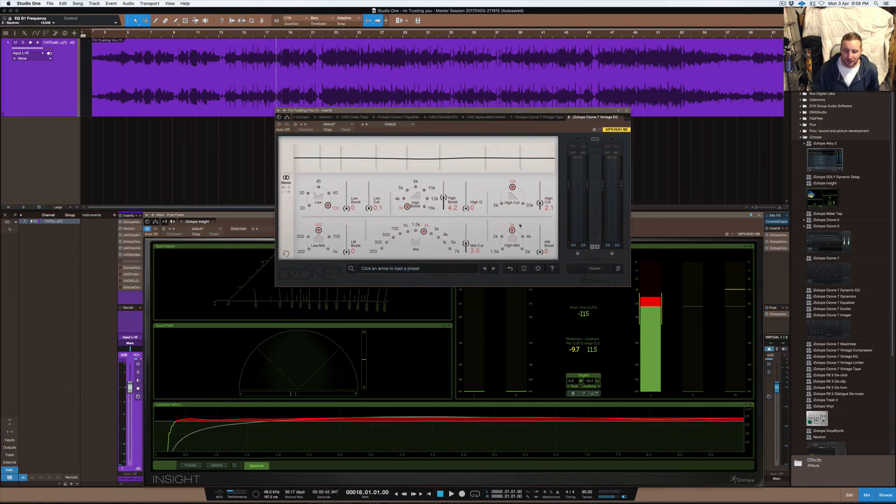
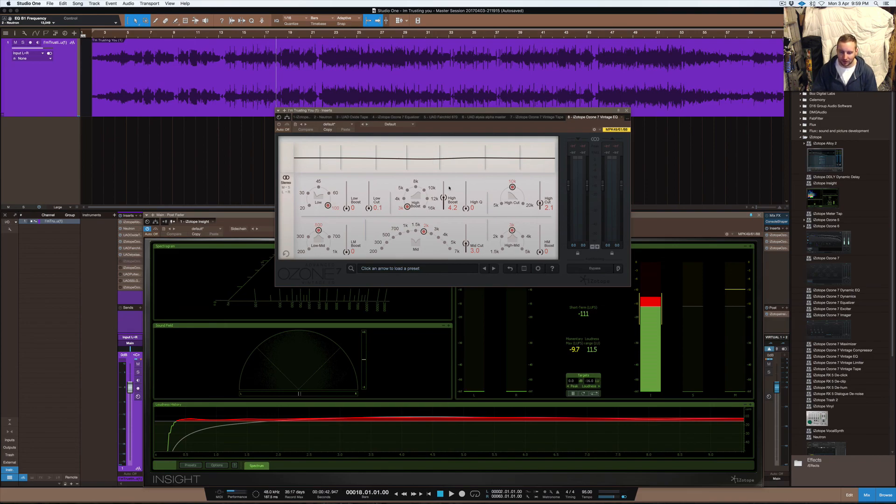
click(626, 111)
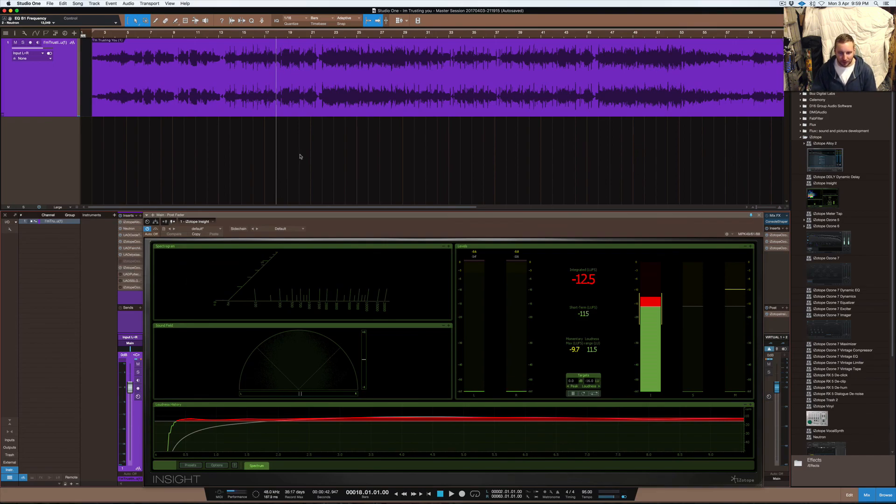
- Play the passage from bar 18, reopen the Ozone 7 Vintage EQ insert and activate it during playback
key(space)
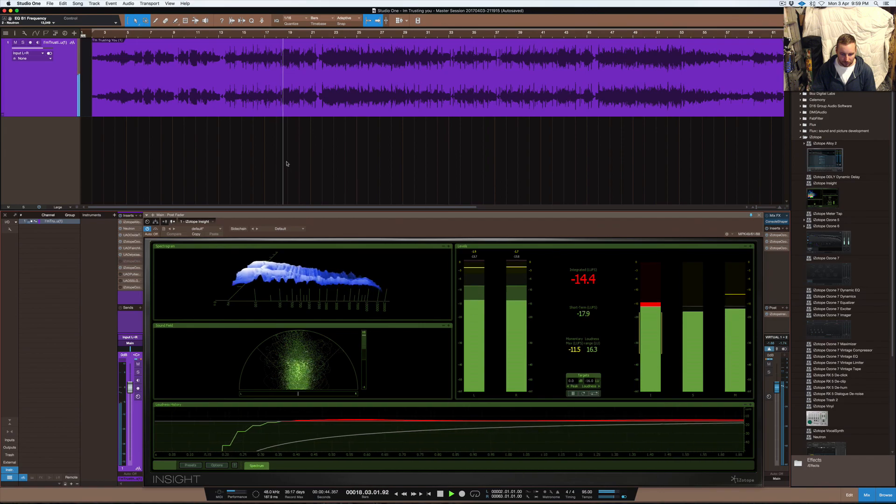
double_click(135, 269)
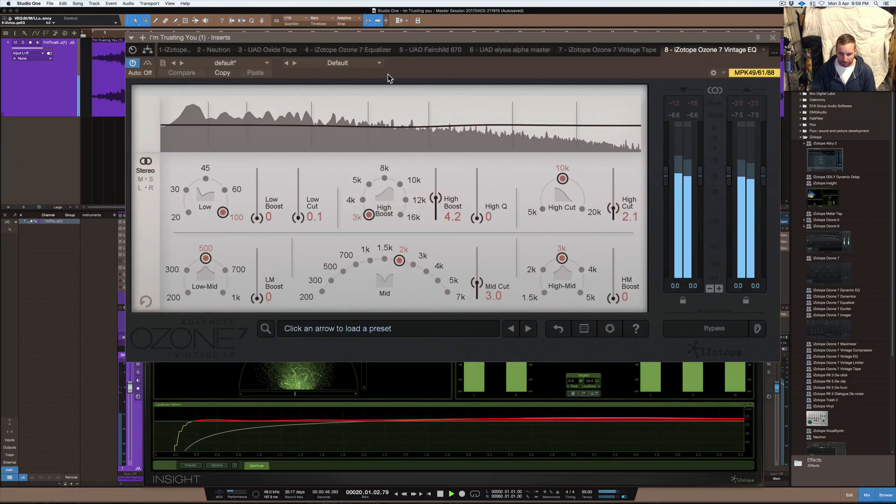
key(space)
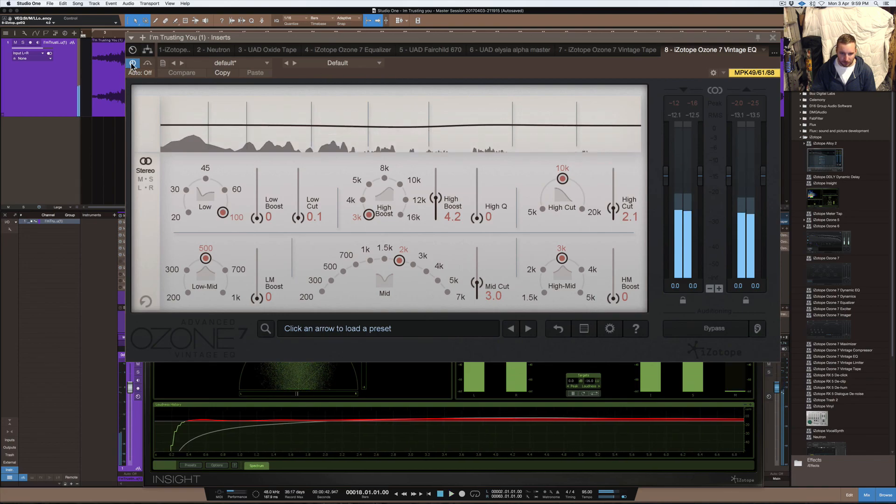
- Compare the passage from bar 18 with the Ozone 7 Vintage EQ bypassed and activated, leave it on and close its window
key(space)
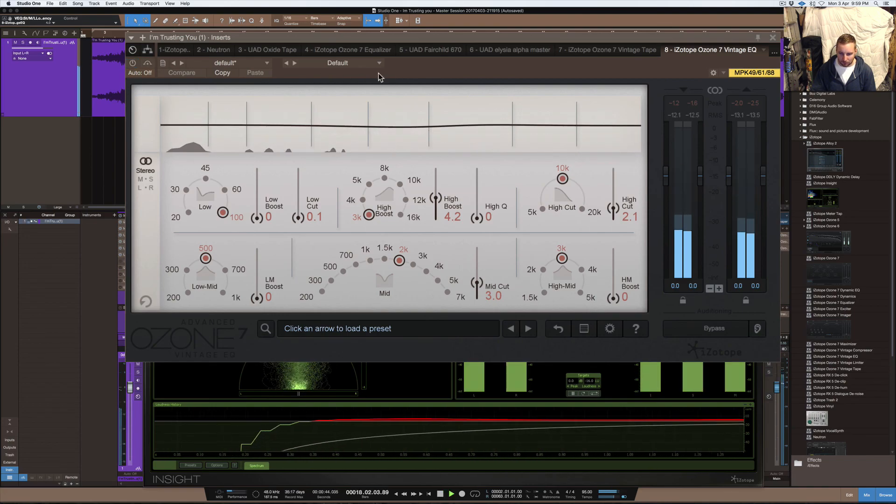
key(space)
click(133, 64)
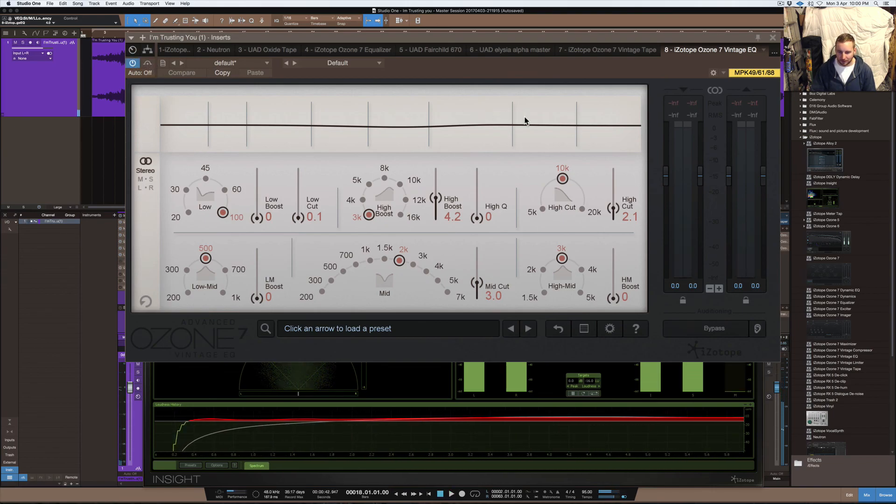
key(space)
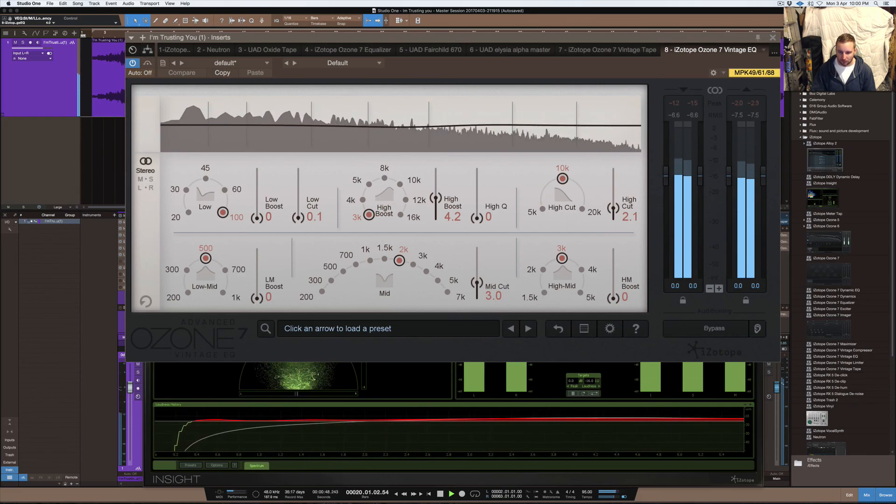
key(space)
click(773, 37)
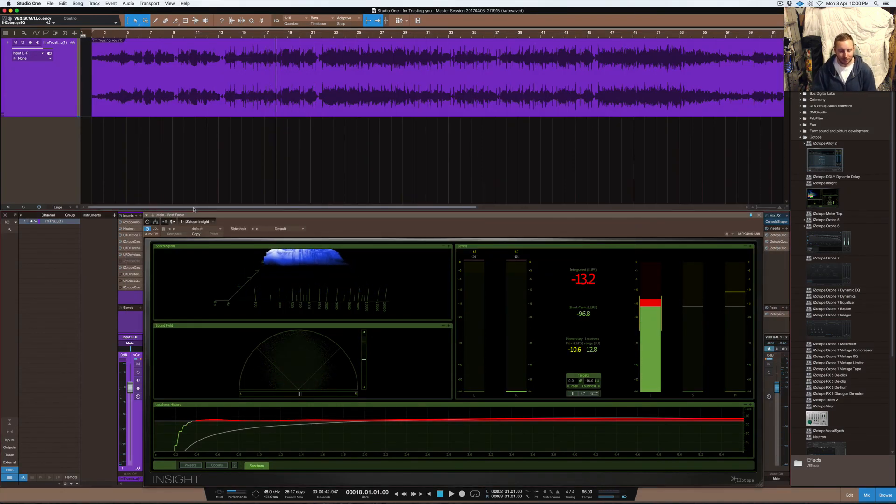
- Open the UAD Pultec EQP-1A Legacy insert, audition the passage from bar 18 with it bypassed and activated, and close its window
double_click(132, 274)
drag(460, 144, 505, 111)
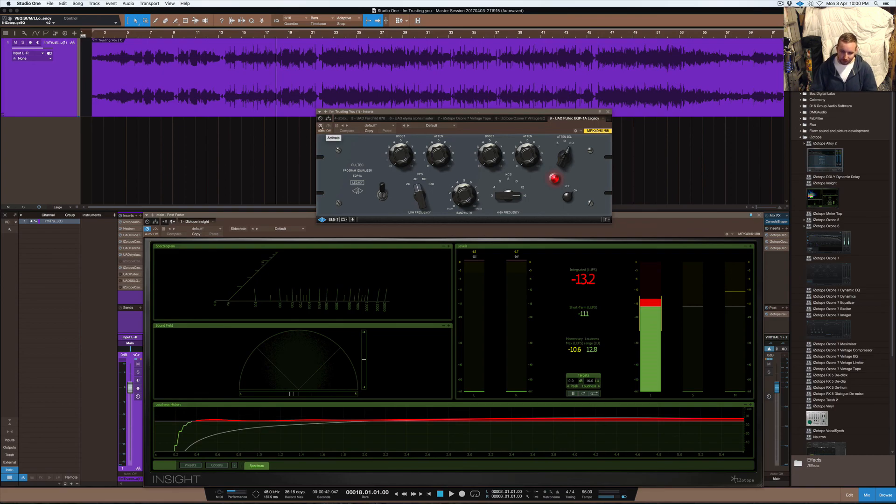
key(space)
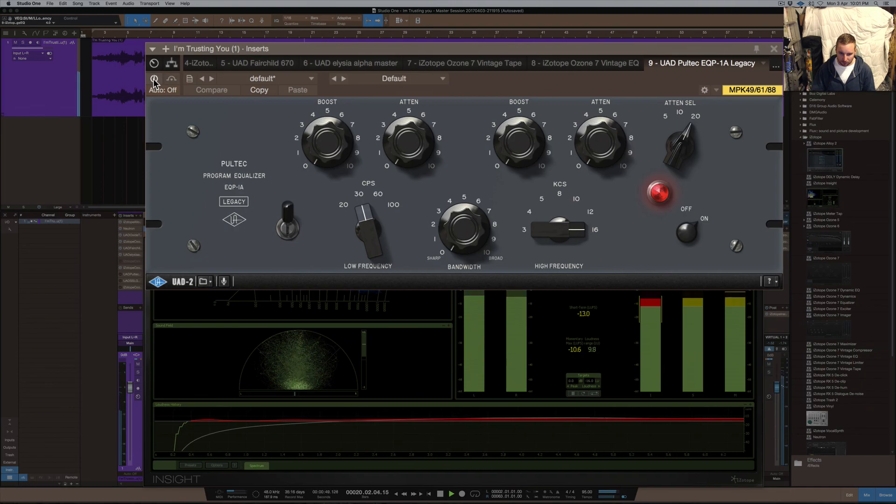
click(154, 79)
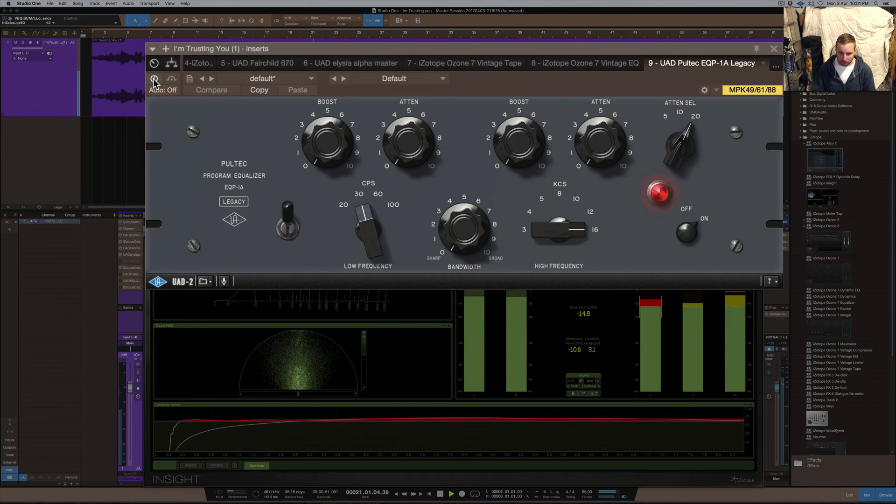
key(space)
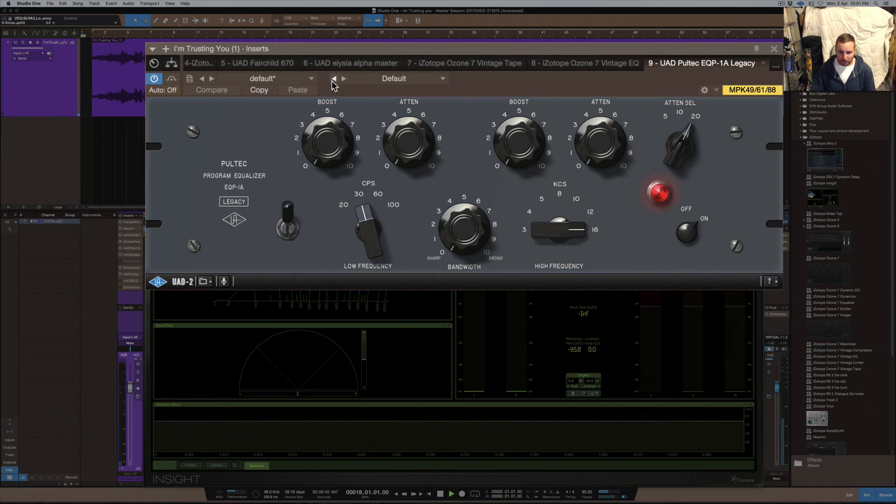
key(space)
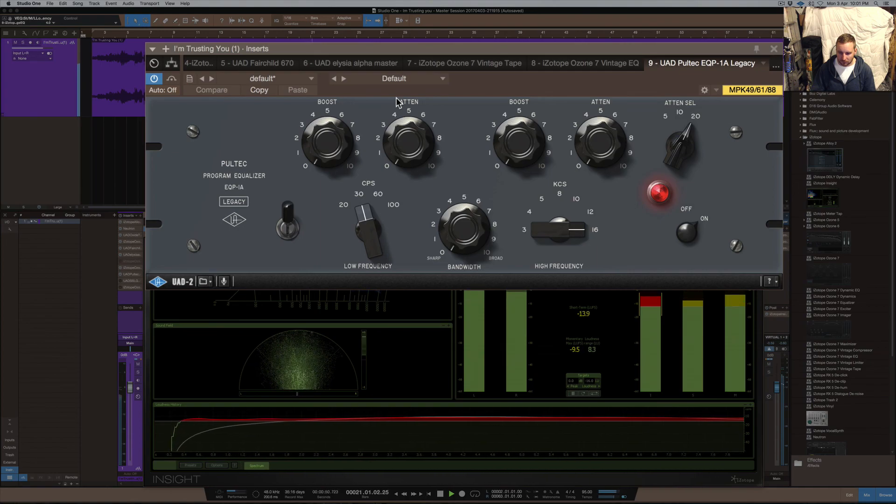
key(space)
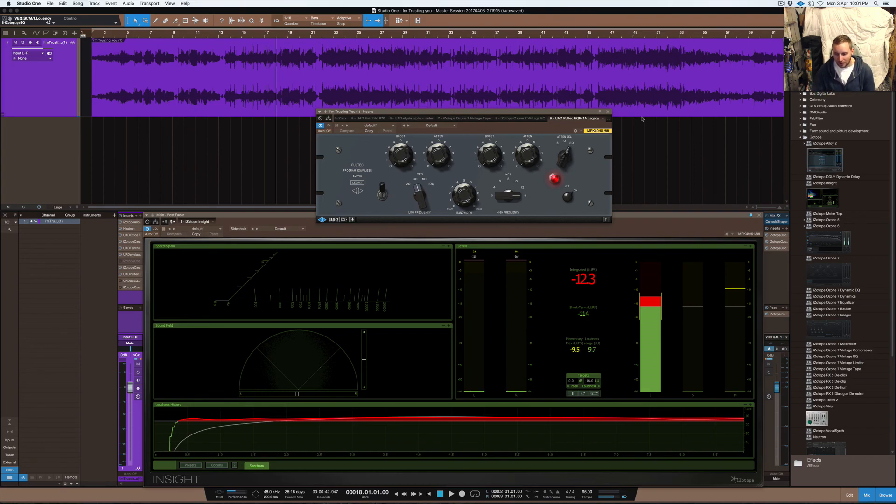
click(608, 112)
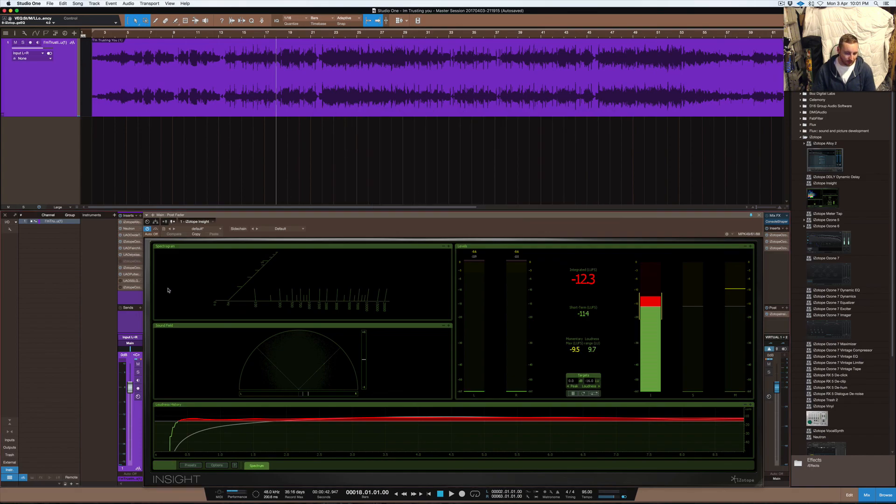
- Add the Waves PuigTec EQP1A Stereo plug-in as a new insert on the I'm Trusting You track
click(141, 215)
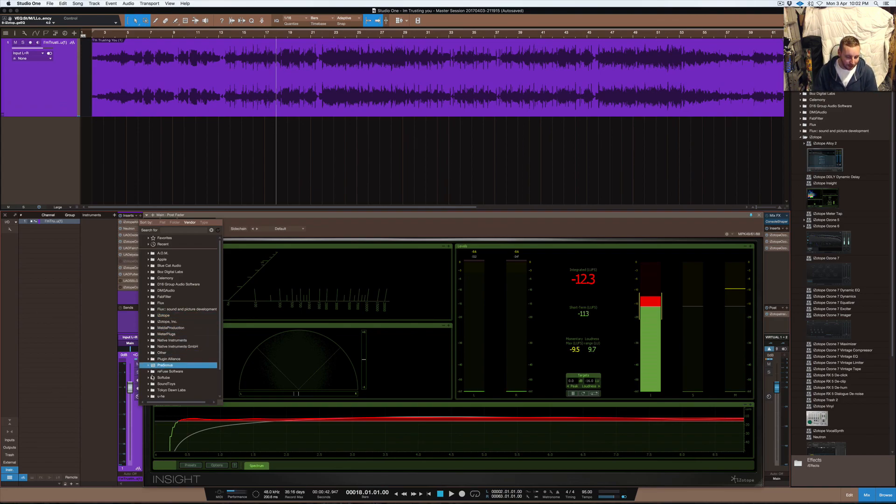
scroll(150, 378, down, 3)
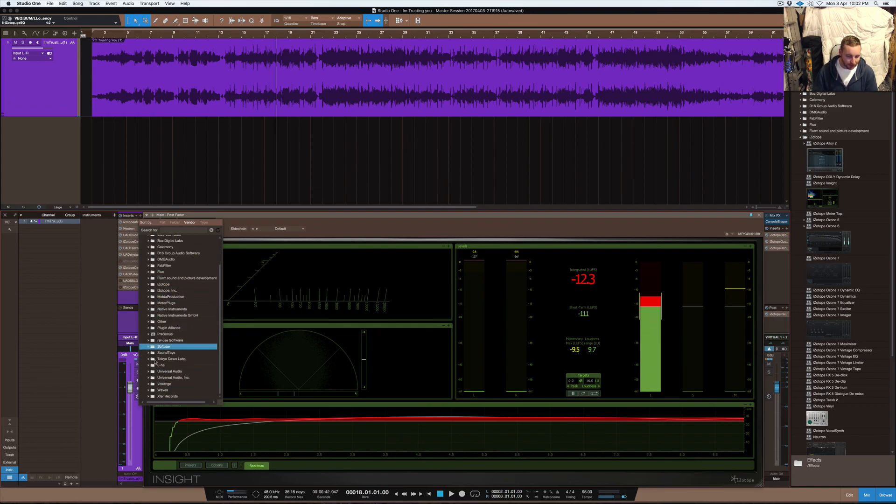
click(148, 390)
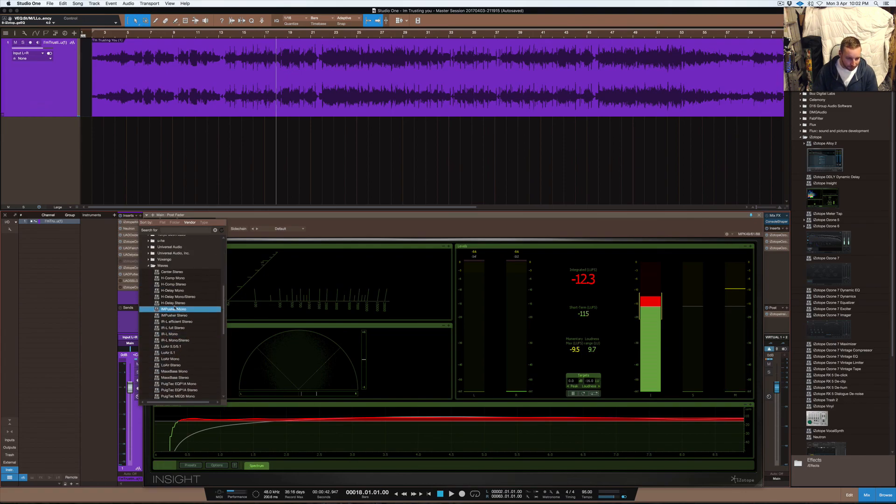
scroll(177, 306, down, 4)
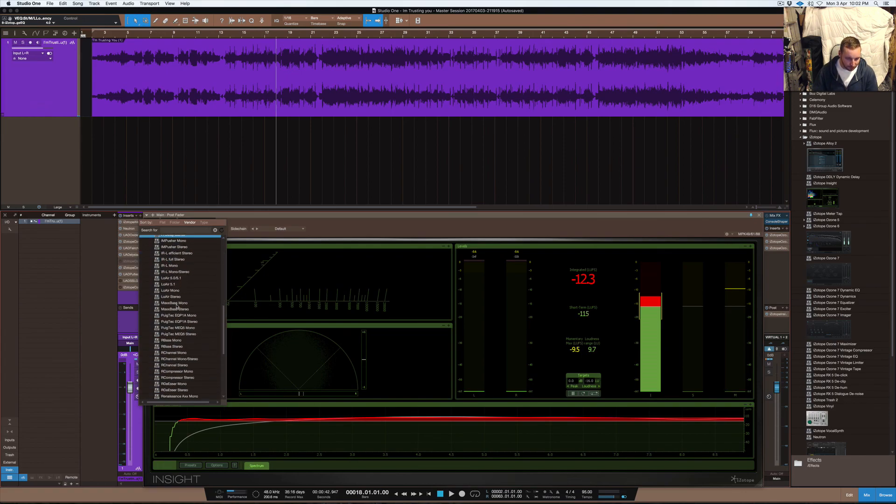
click(195, 323)
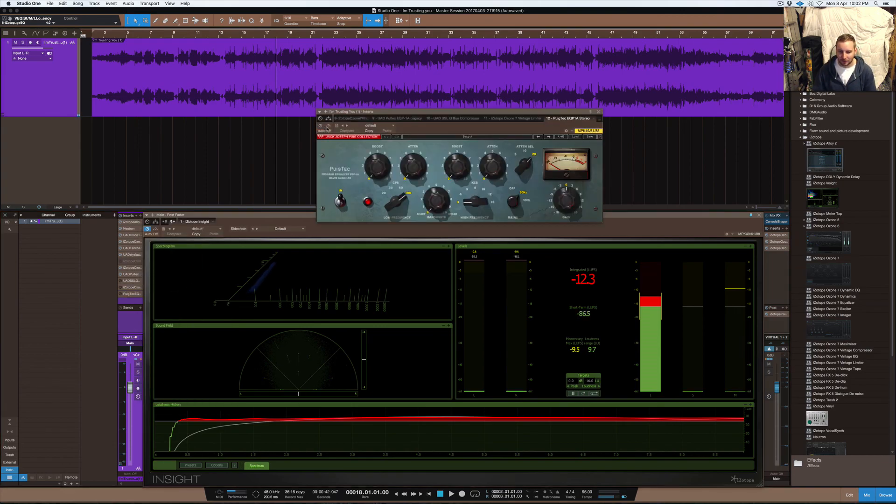
- Compare the passage from bar 18 with the PuigTec EQP1A off and on, and remove that insert from the track
key(space)
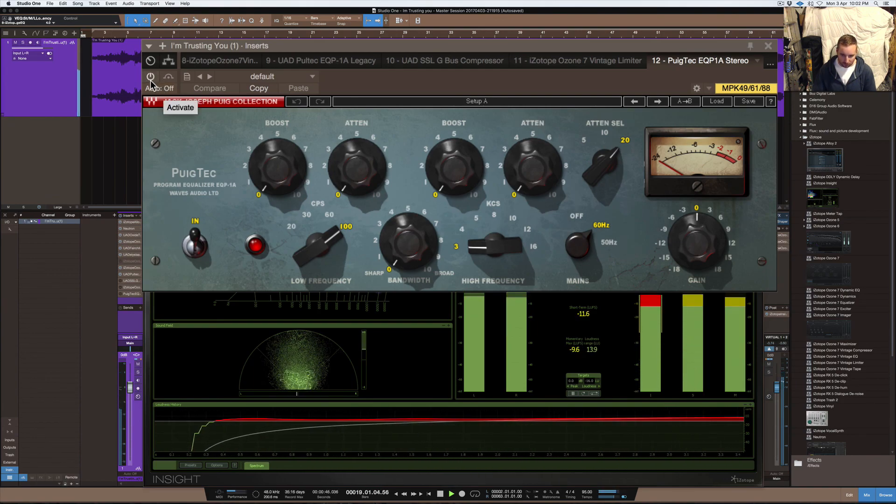
key(space)
click(150, 78)
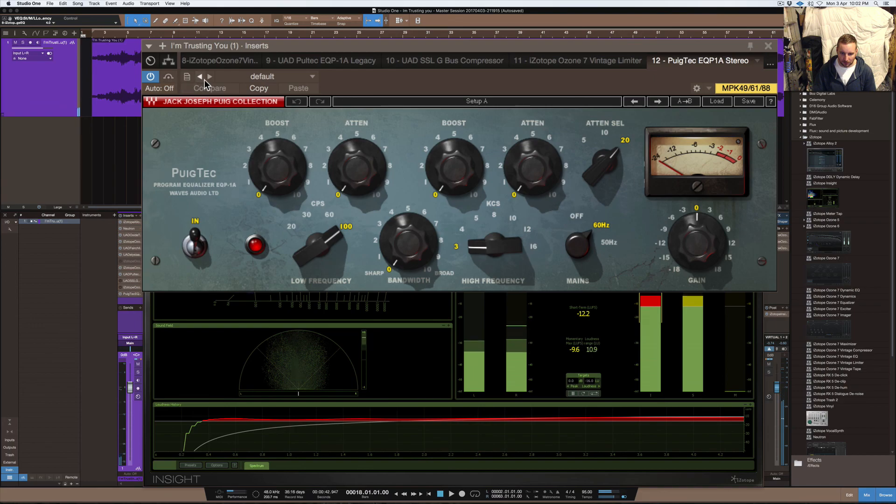
key(space)
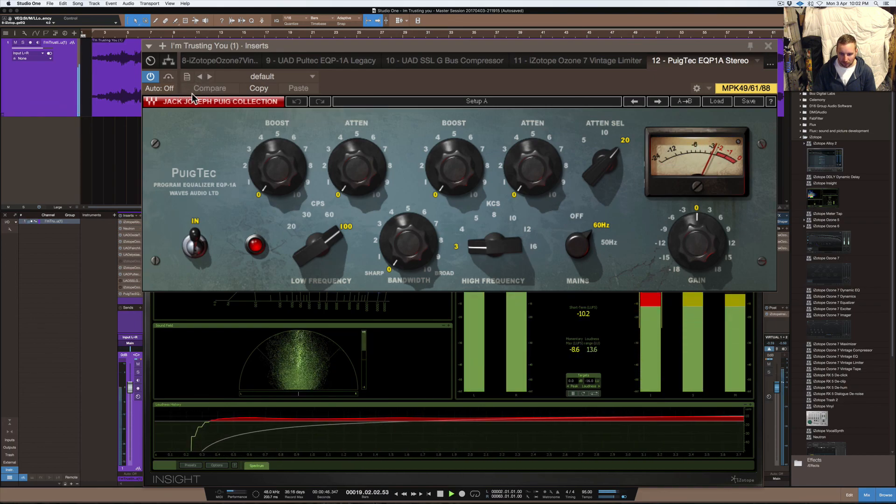
key(space)
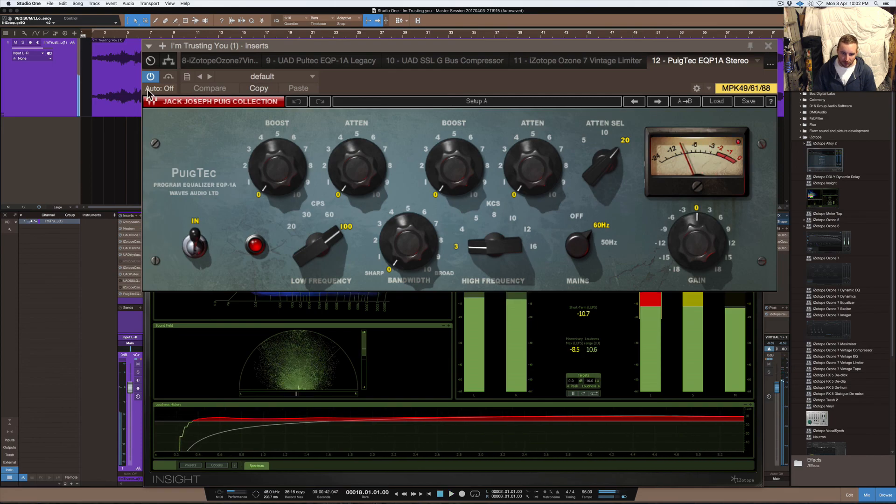
right_click(141, 295)
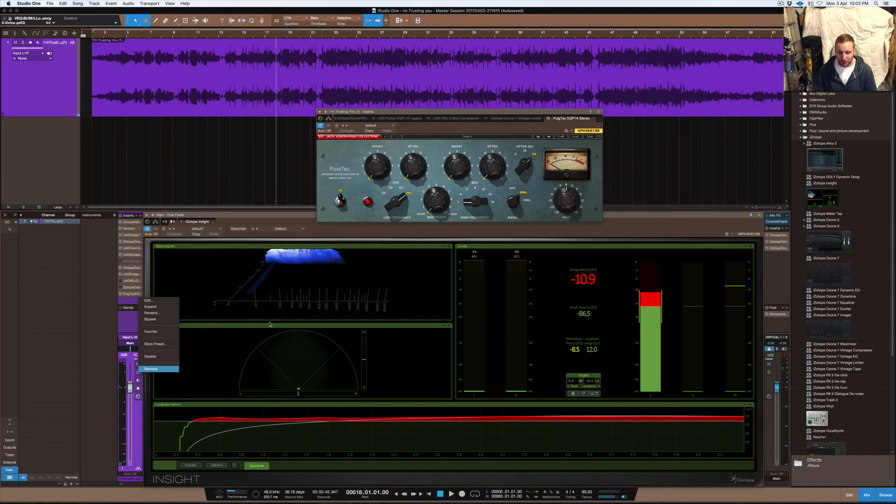
click(158, 369)
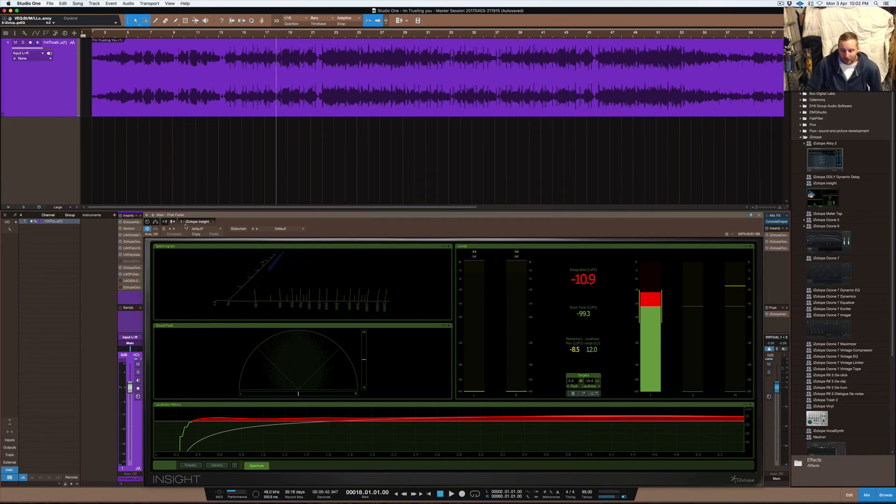
- Open the UAD SSL G Bus Compressor insert, audition the passage from bar 18 with it bypassed and activated, and close its window
double_click(131, 281)
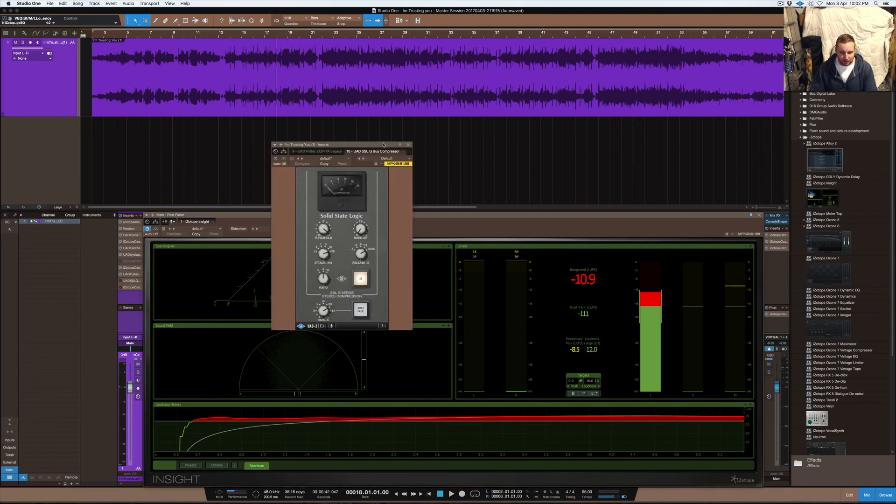
drag(372, 142, 480, 84)
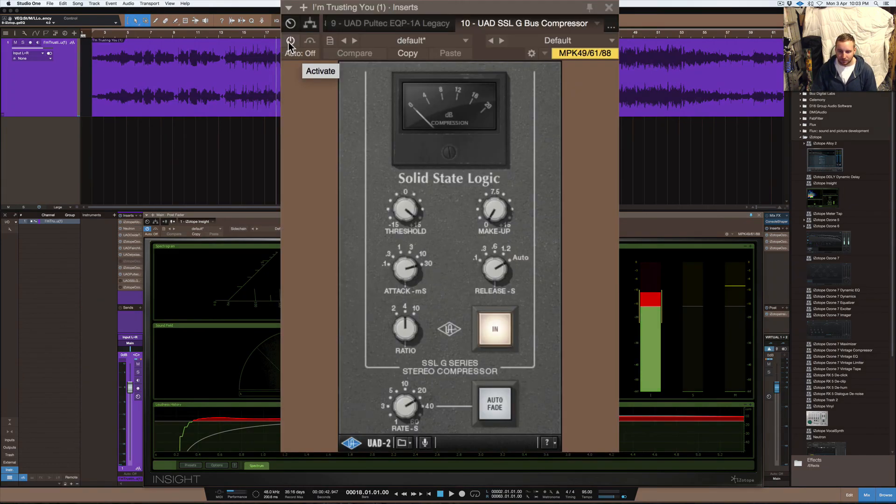
key(space)
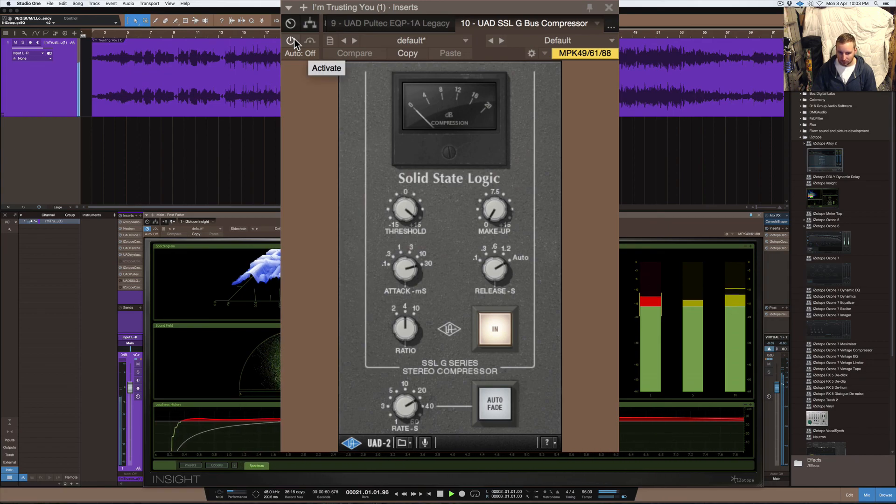
key(space)
click(290, 40)
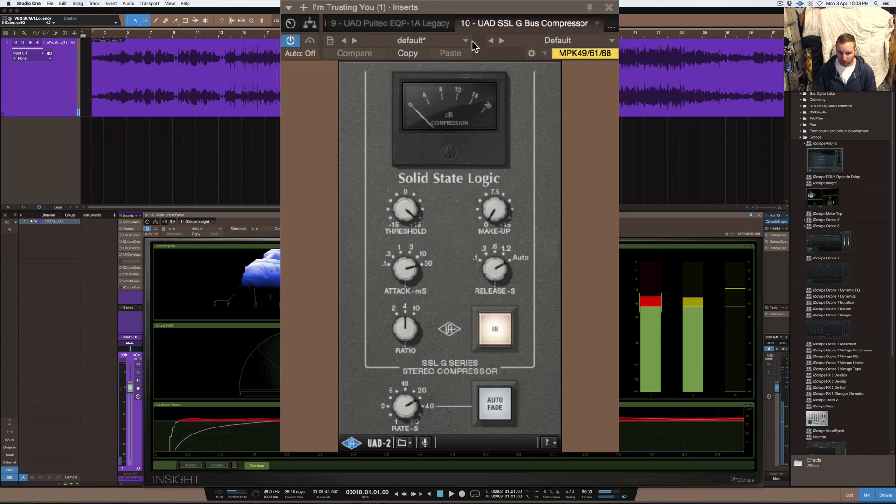
key(space)
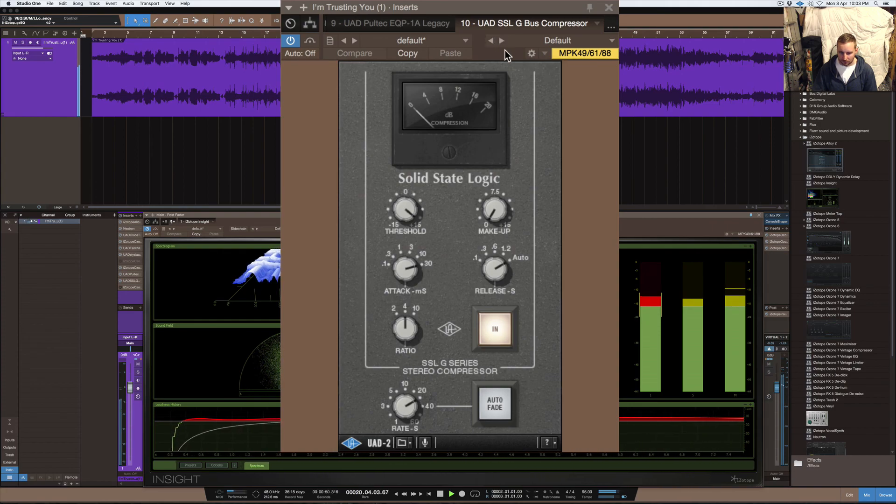
key(space)
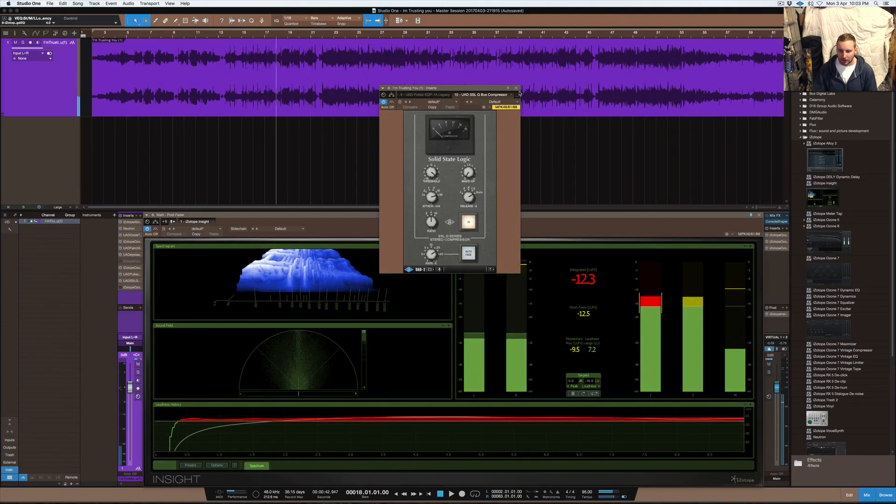
click(516, 88)
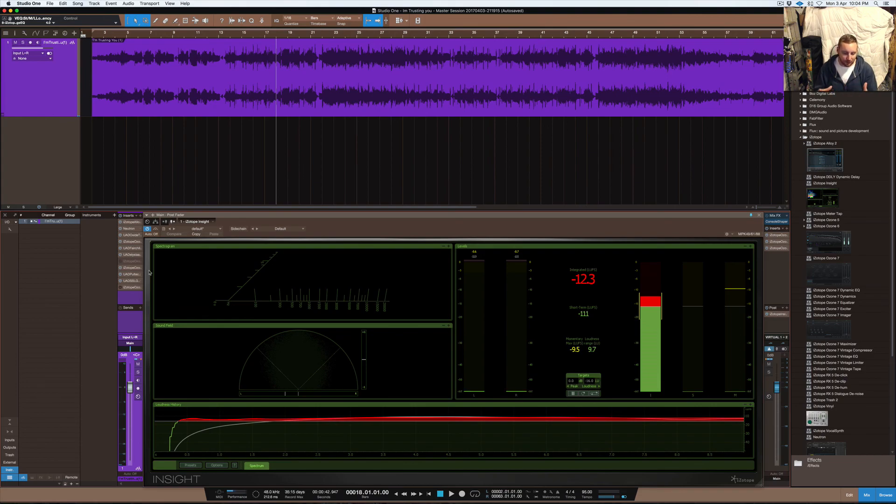
- Open the Ozone 7 Vintage Limiter insert, activate it while playing the passage from bar 18, stop playback and close its window
click(132, 287)
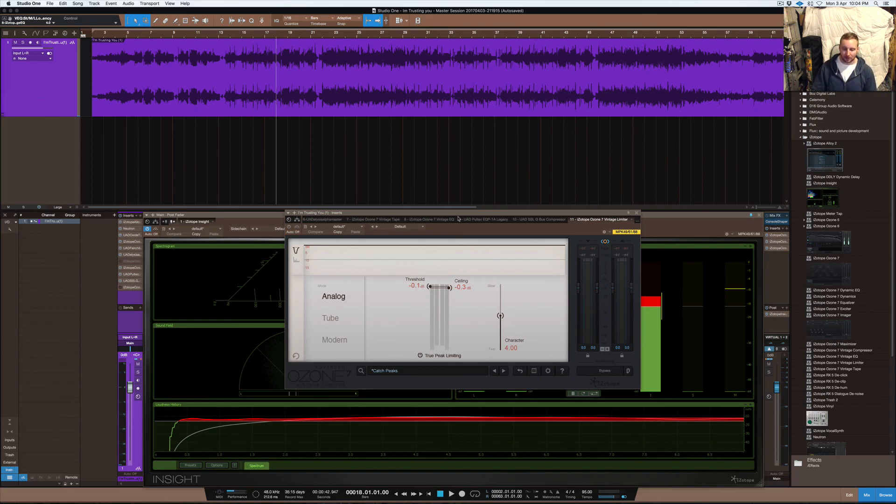
drag(457, 215, 463, 145)
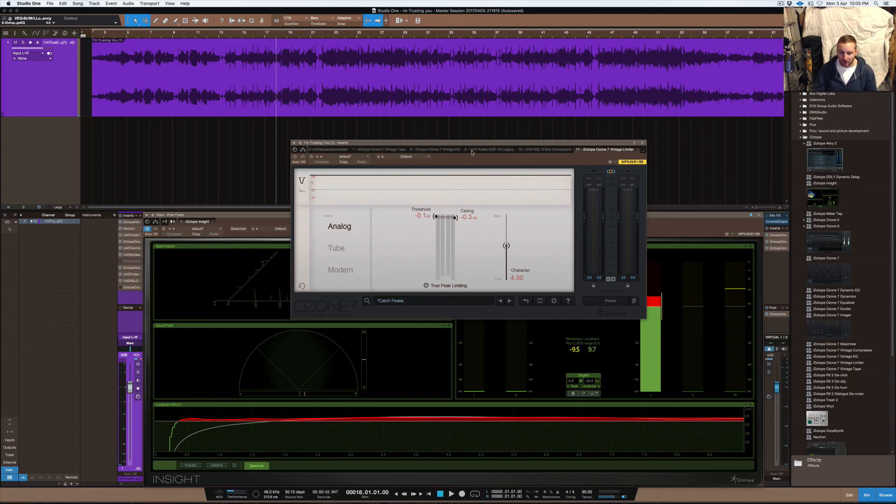
key(space)
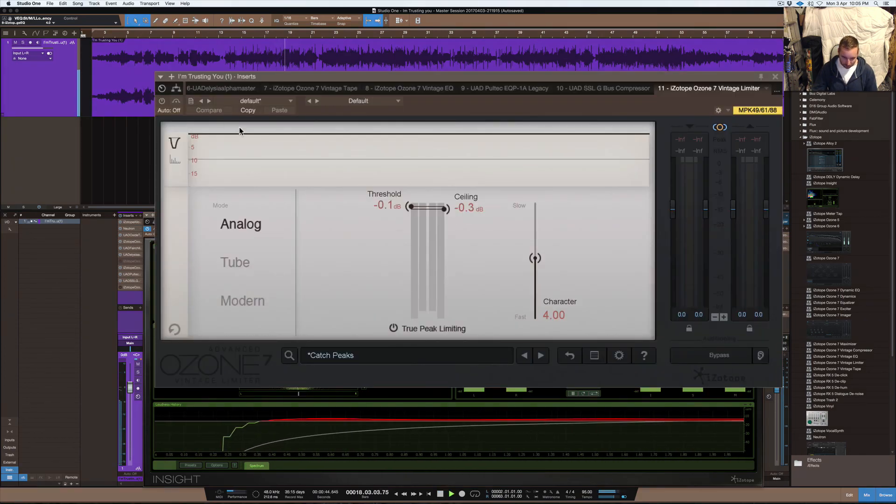
click(162, 101)
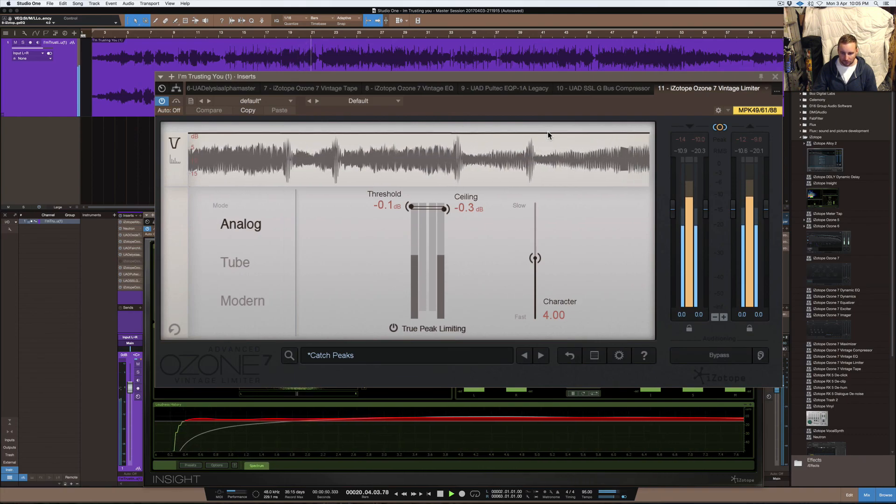
key(space)
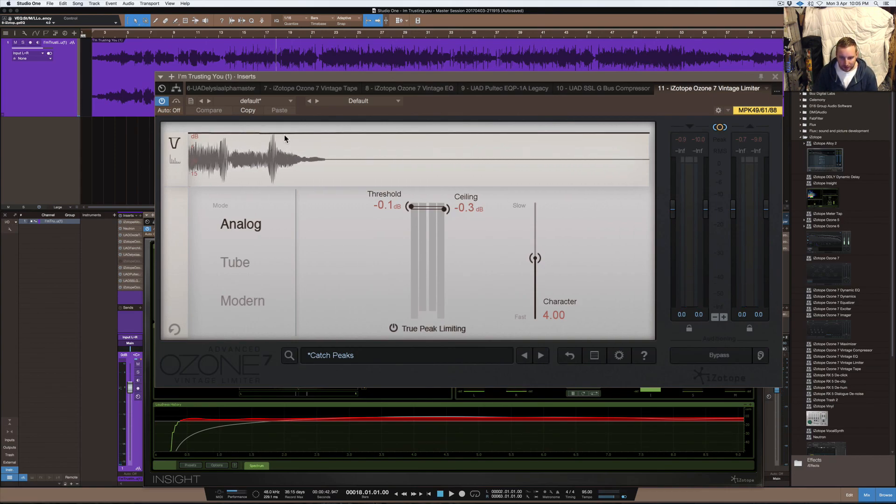
click(775, 77)
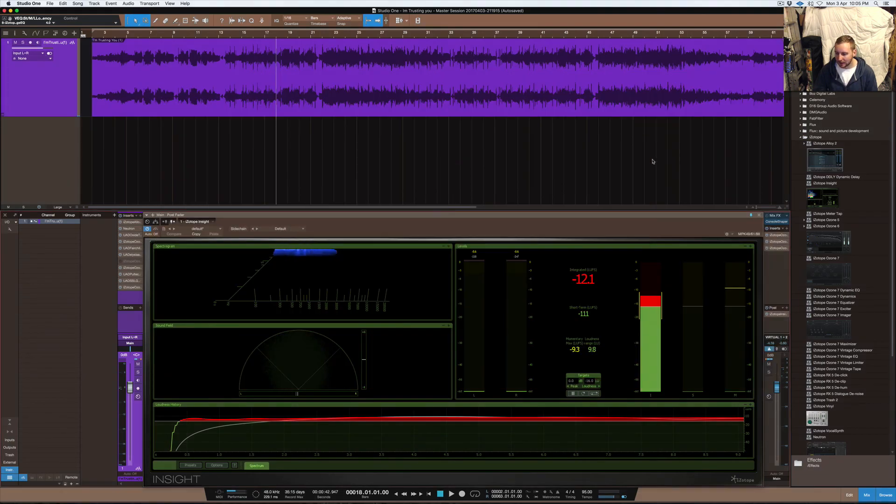